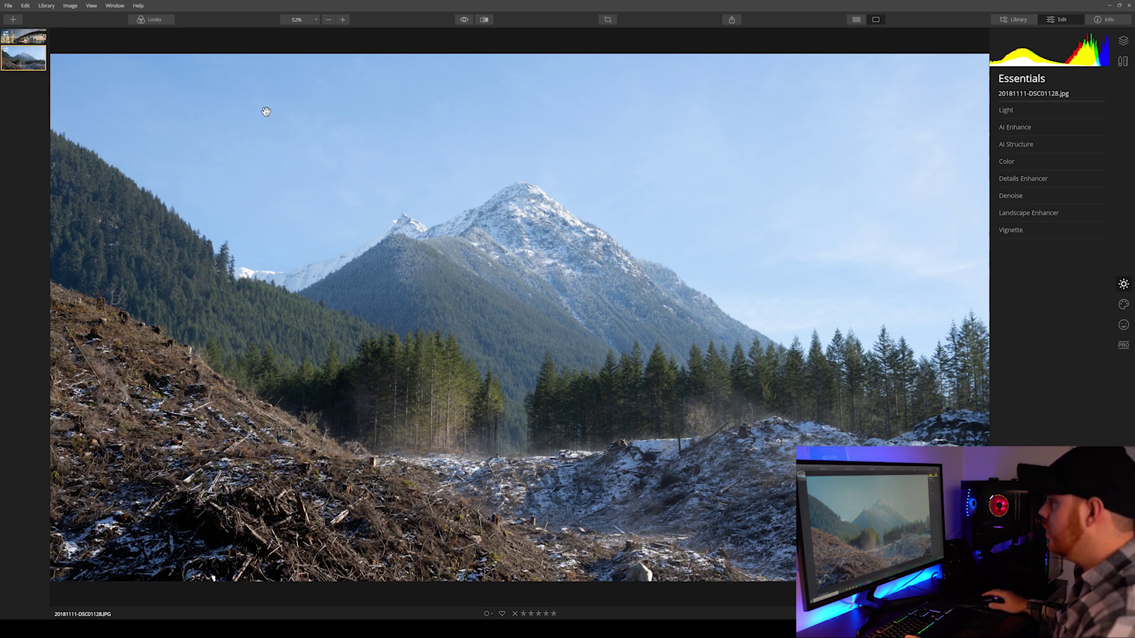
Show the preset Looks strip and review the Light adjustments, all still at 0
left_click(154, 20)
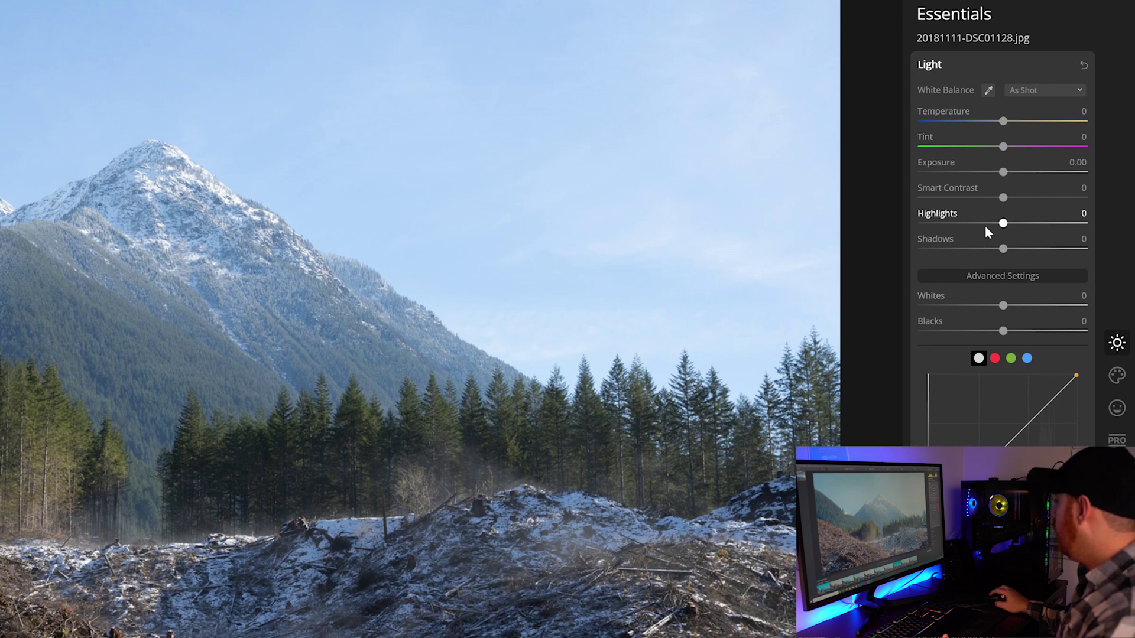
left_click(933, 65)
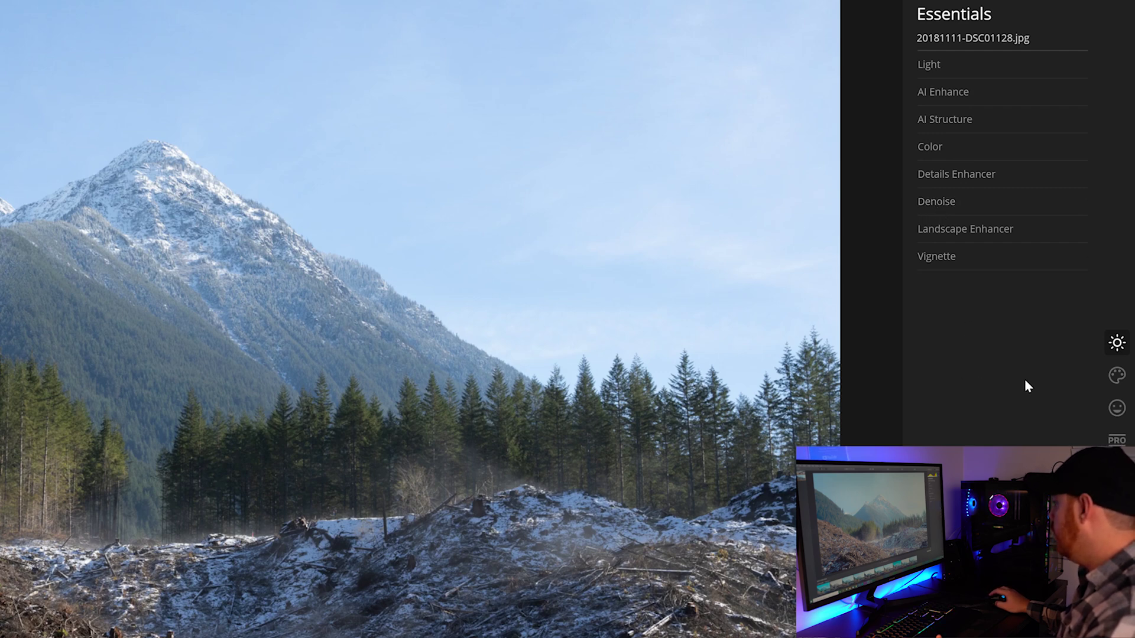
Browse the Creative, Portrait and Pro filter groups, then hide the Looks strip
left_click(1116, 376)
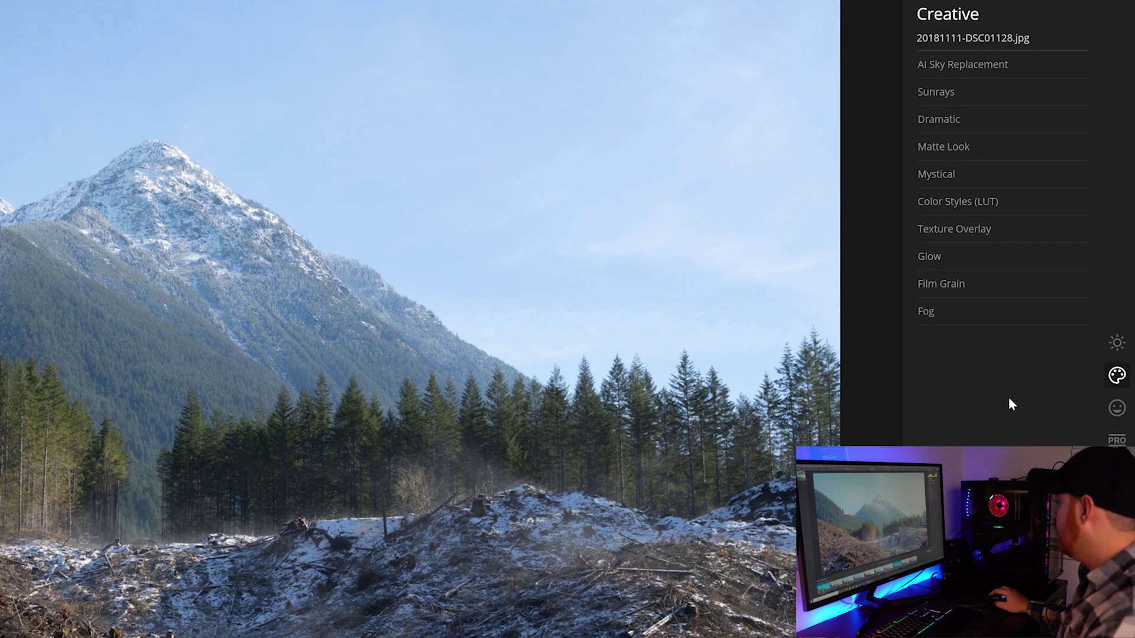
left_click(1115, 408)
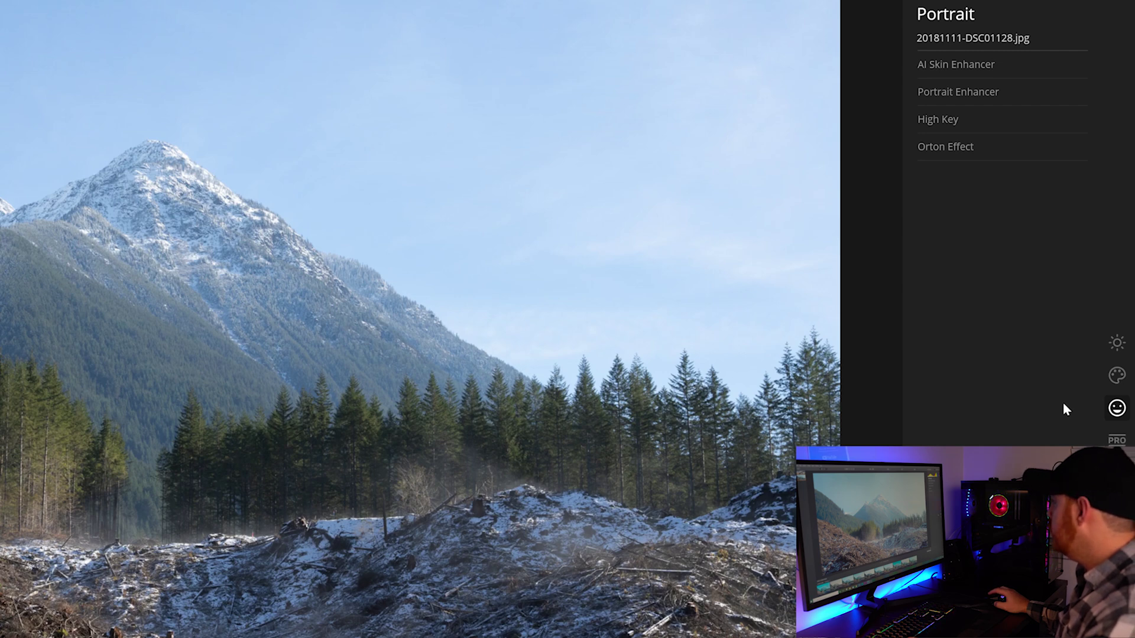
left_click(1117, 440)
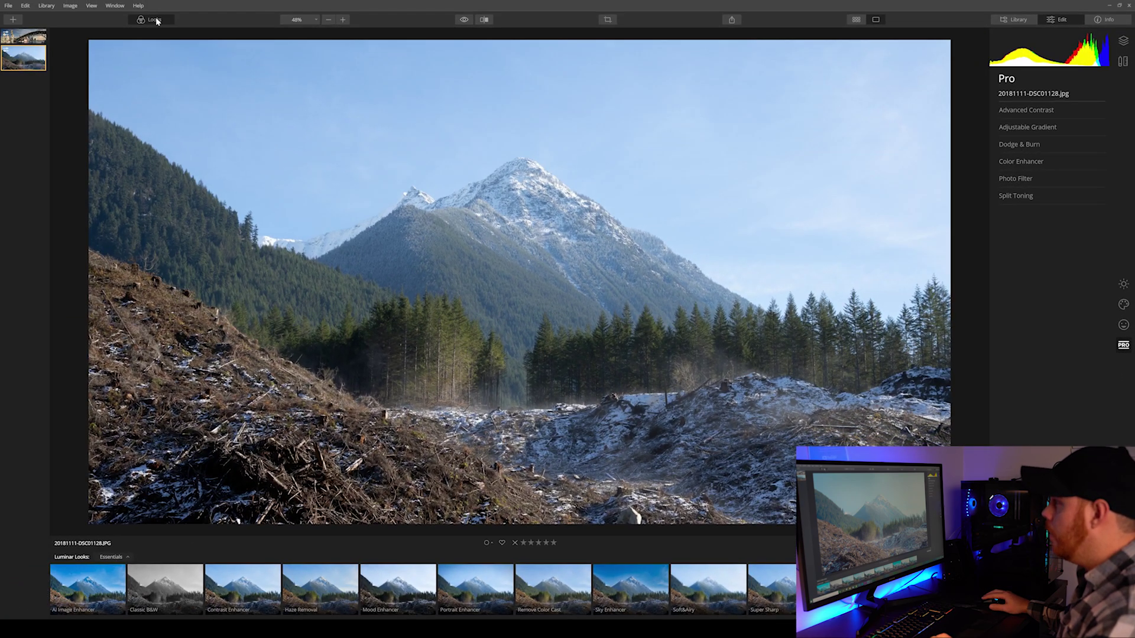
left_click(155, 20)
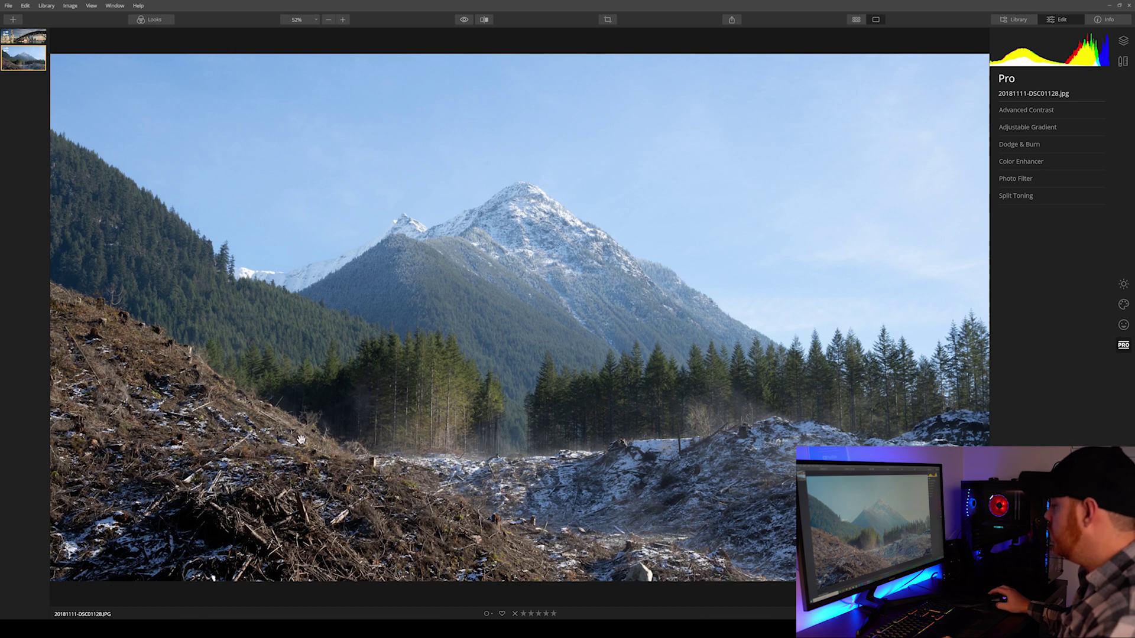
In Essentials AI Enhance, set AI Accent to 65 and AI Sky Enhancer to 10
left_click(1118, 285)
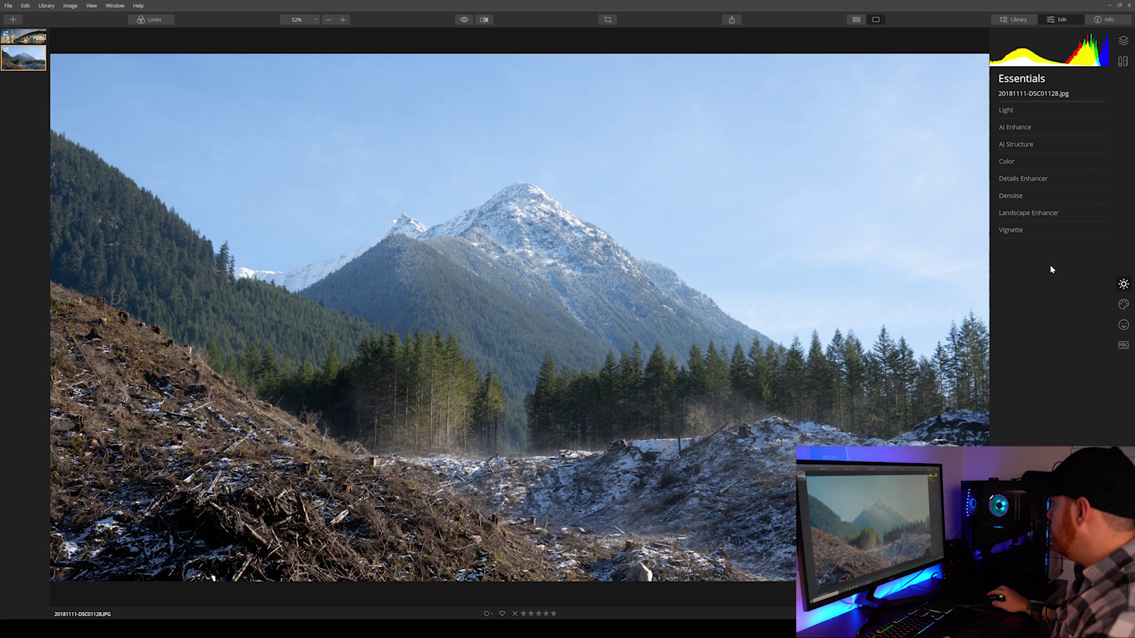
left_click(1023, 129)
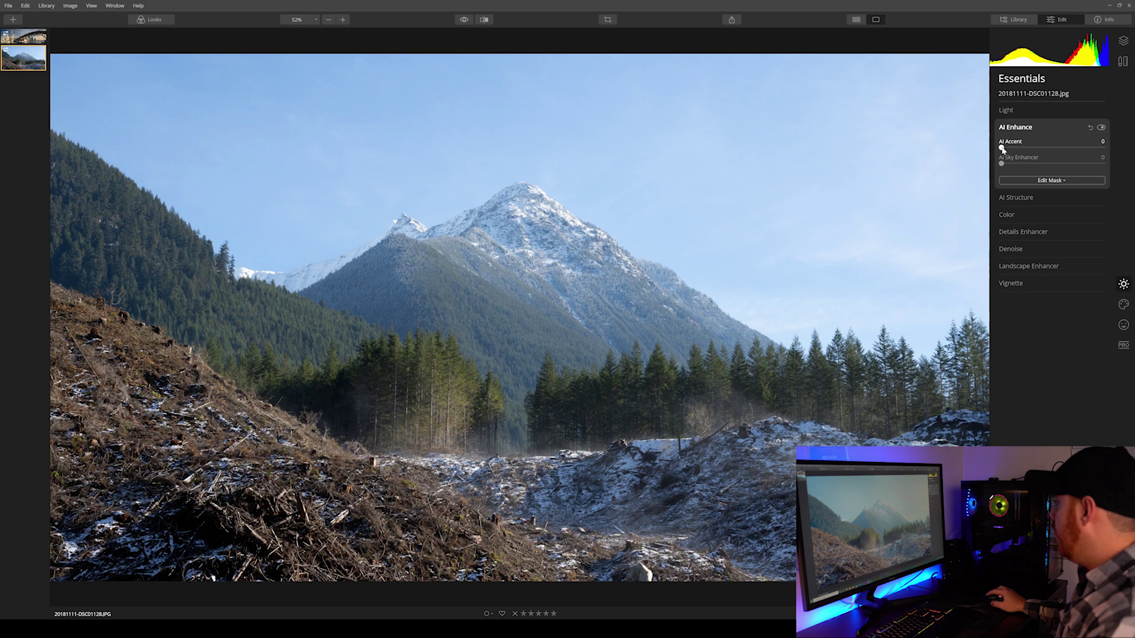
left_click_drag(1010, 150, 1068, 152)
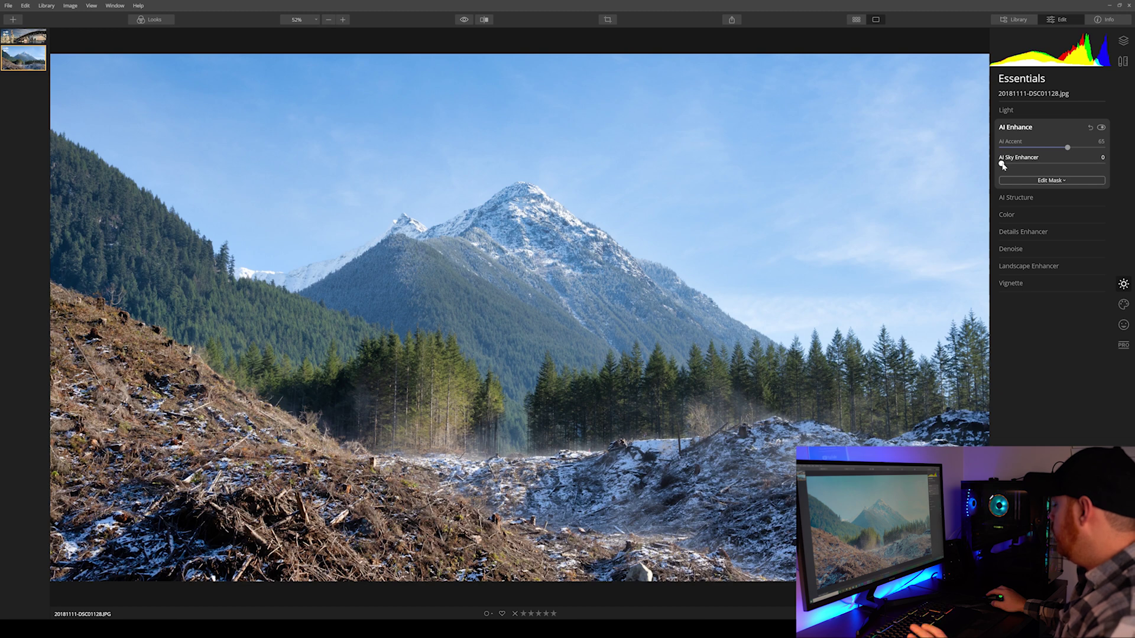
left_click_drag(1002, 165, 1008, 167)
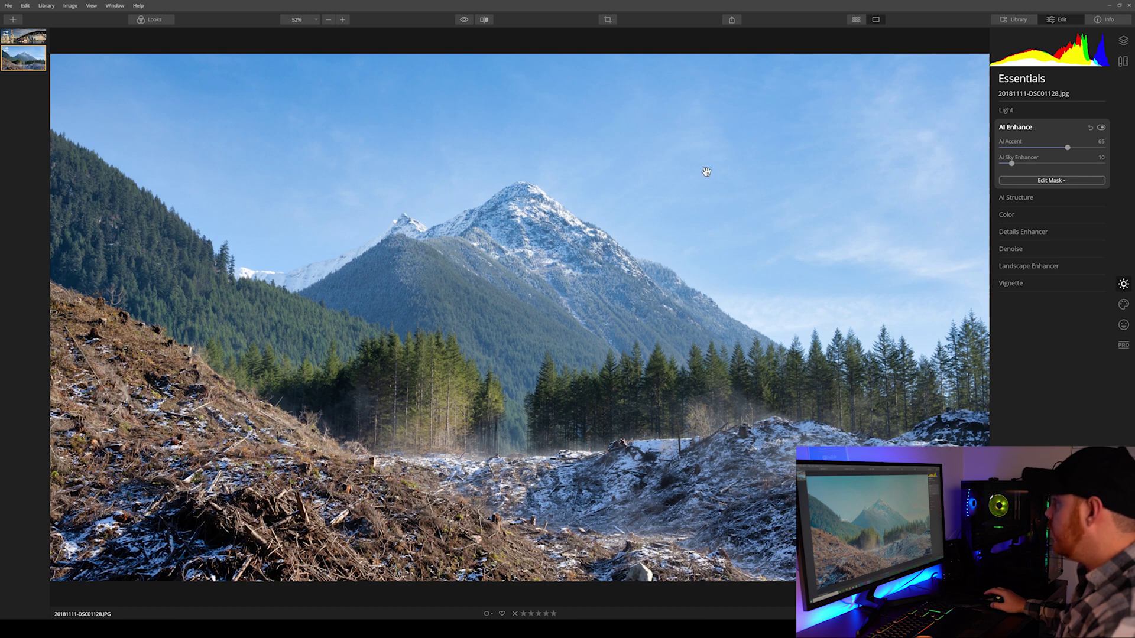
Compare the AI Enhance result against the unedited original
left_click(465, 20)
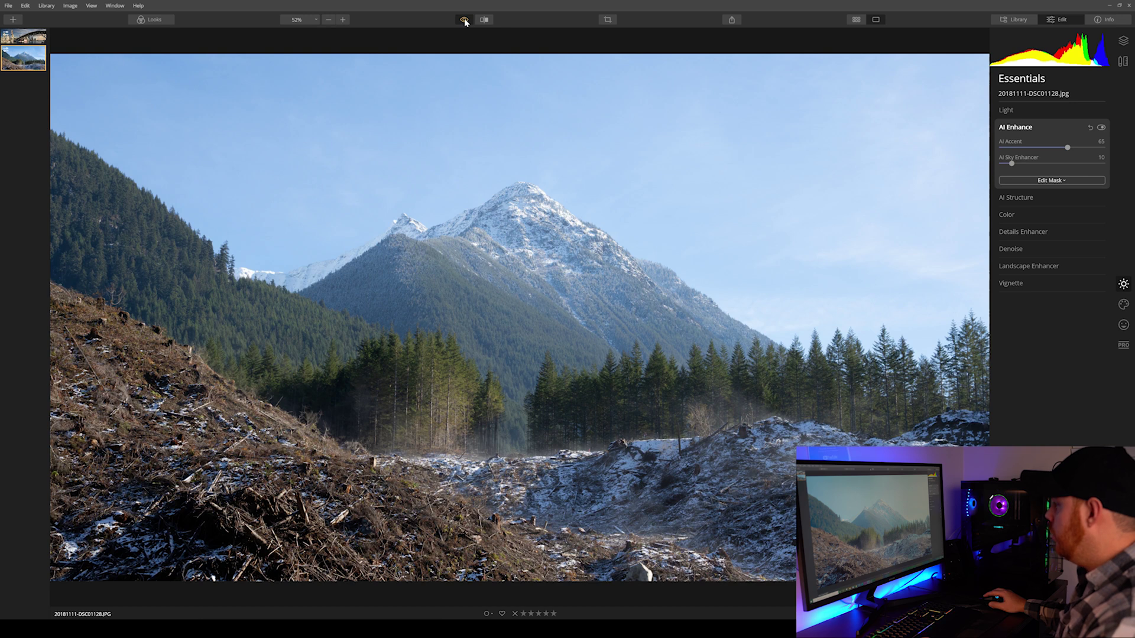
left_click(464, 20)
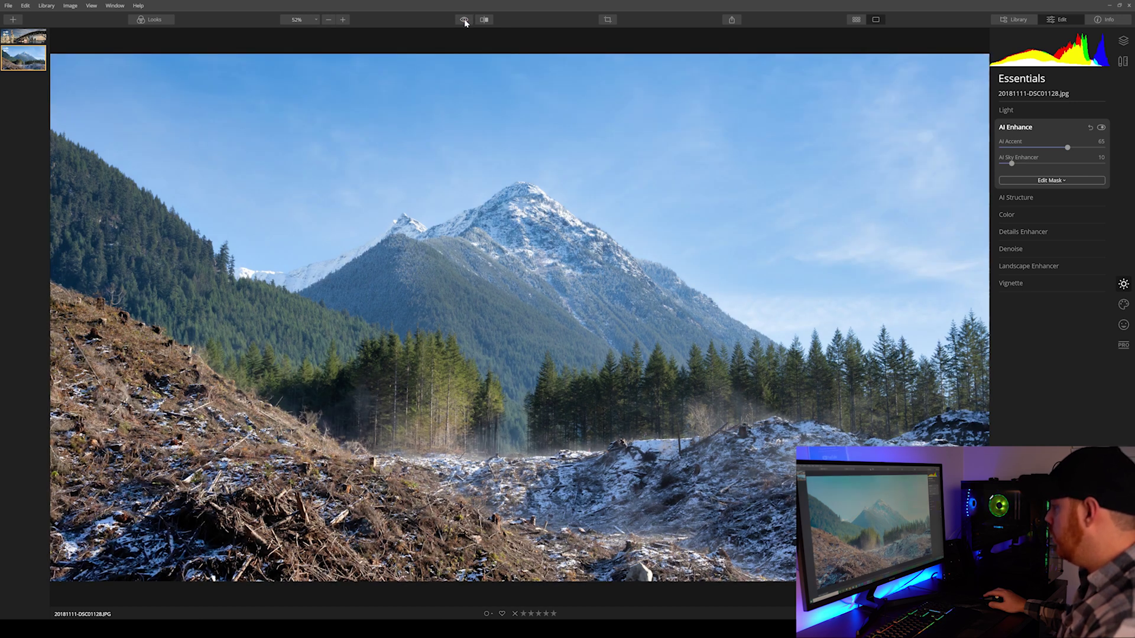
left_click(464, 21)
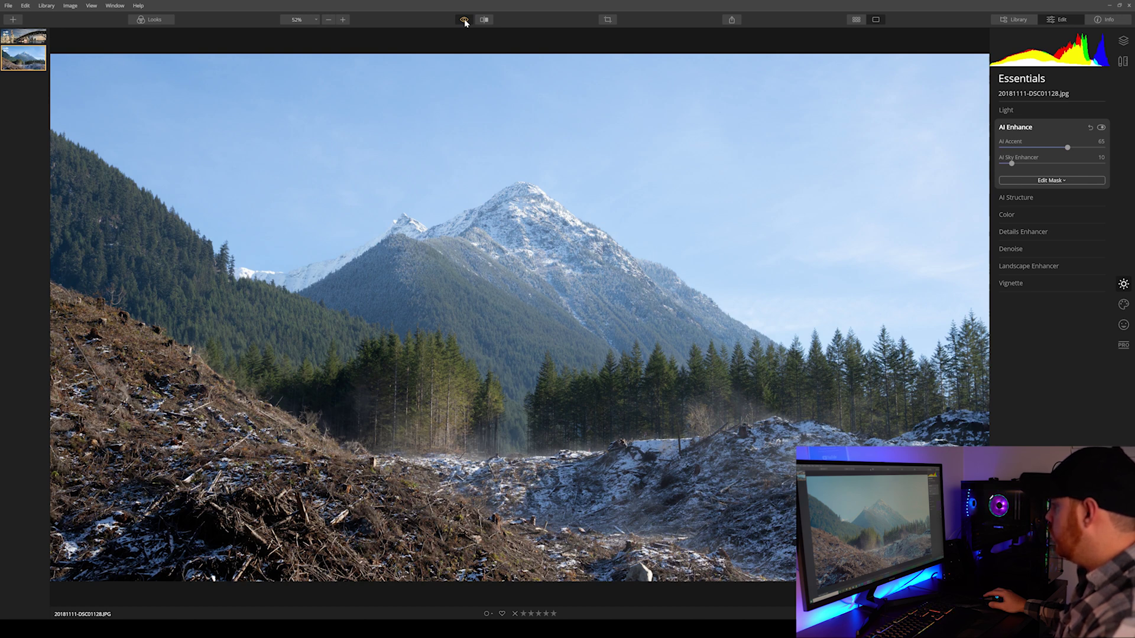
left_click(465, 20)
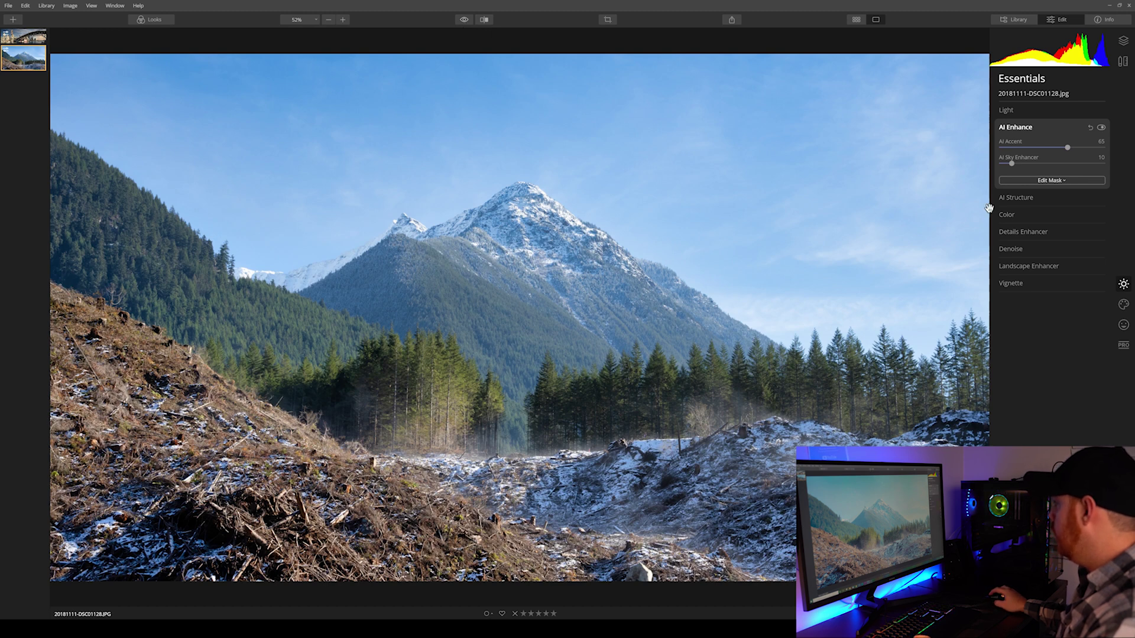
left_click(1022, 197)
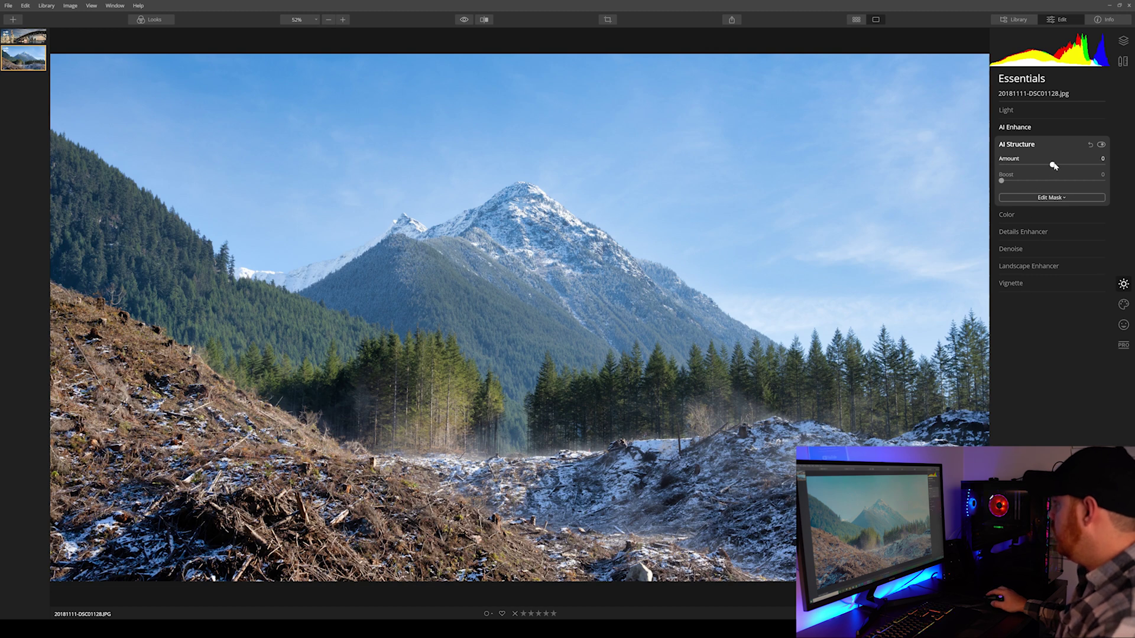
Apply AI Structure at Amount 40 and Boost 20, comparing against the original
left_click_drag(1059, 168, 1073, 169)
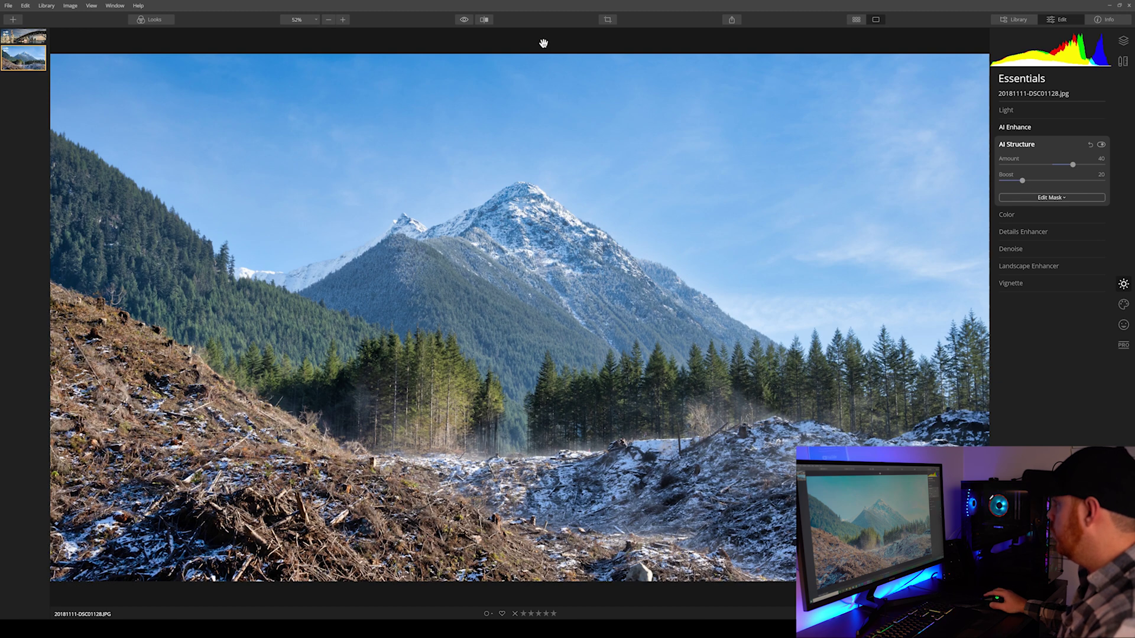
left_click(464, 21)
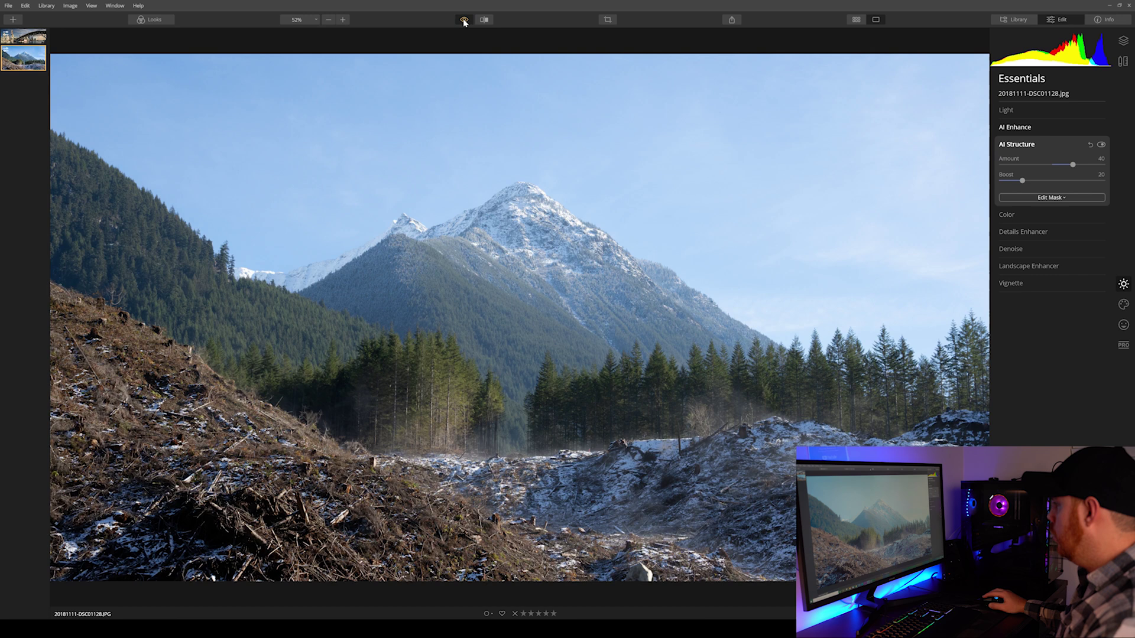
left_click(464, 20)
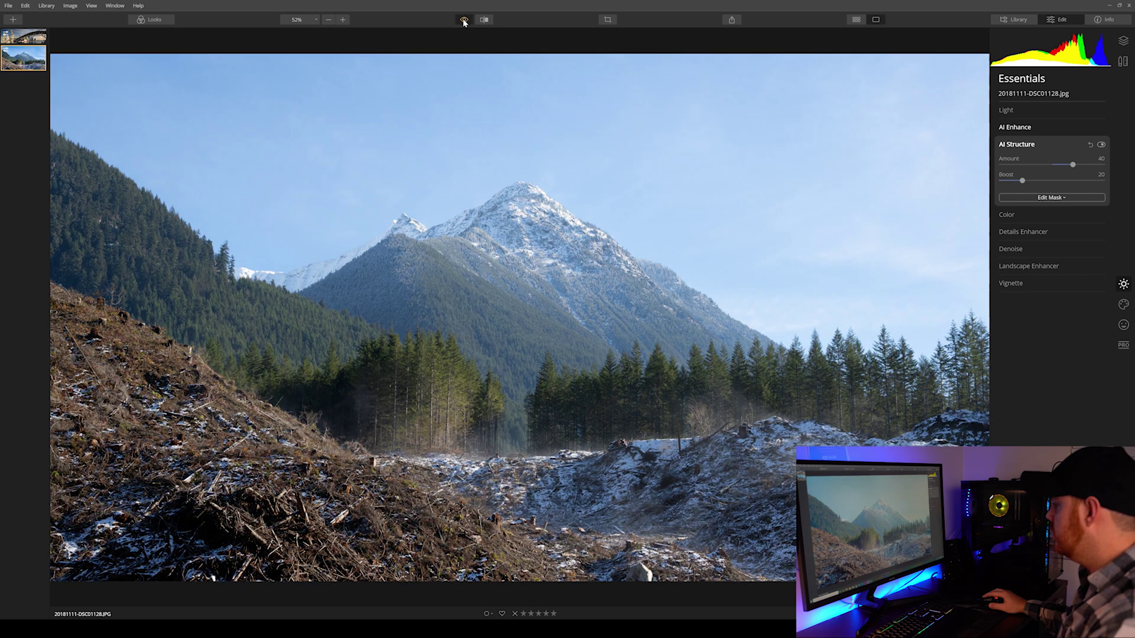
left_click(464, 21)
left_click(463, 20)
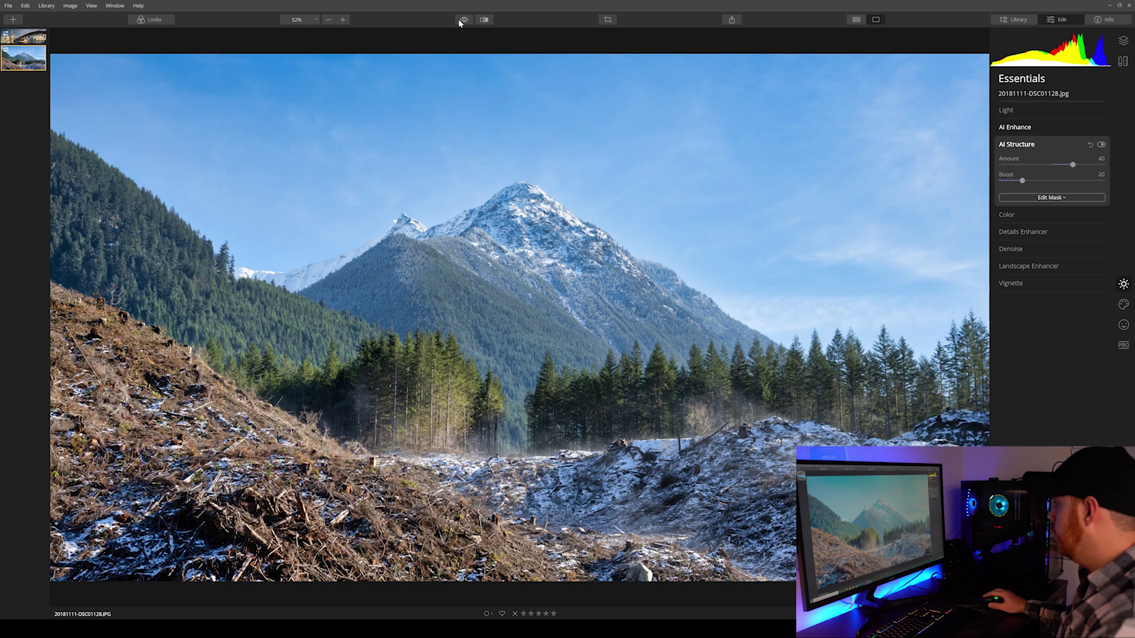
Briefly expand AI Enhance, then switch the sidebar to the Creative filters
left_click(1010, 128)
left_click(998, 128)
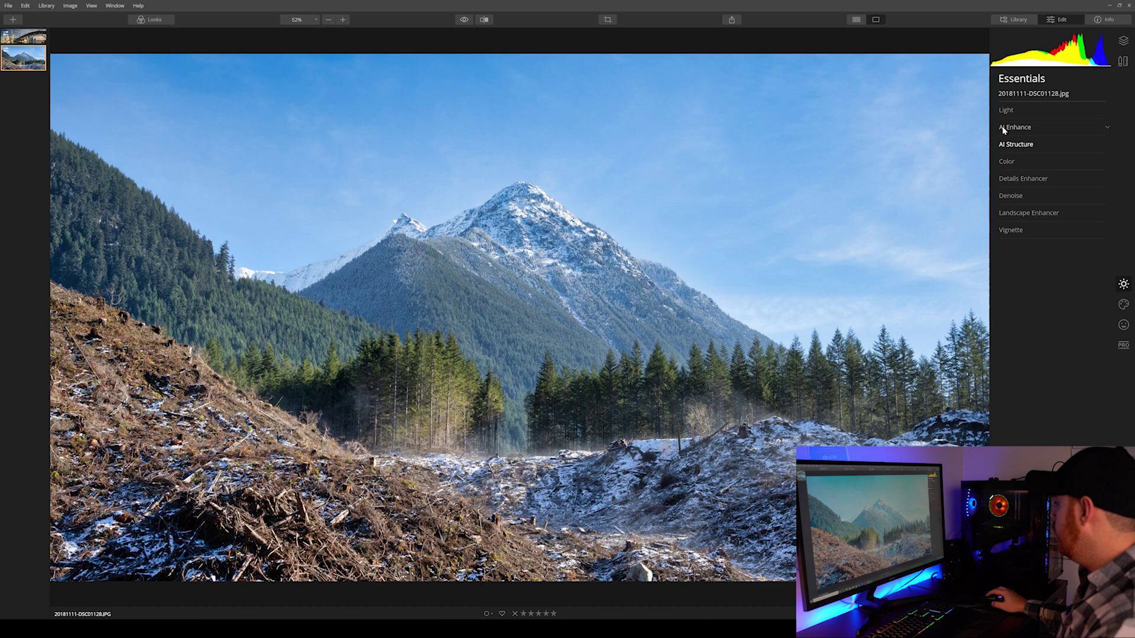
left_click(1124, 305)
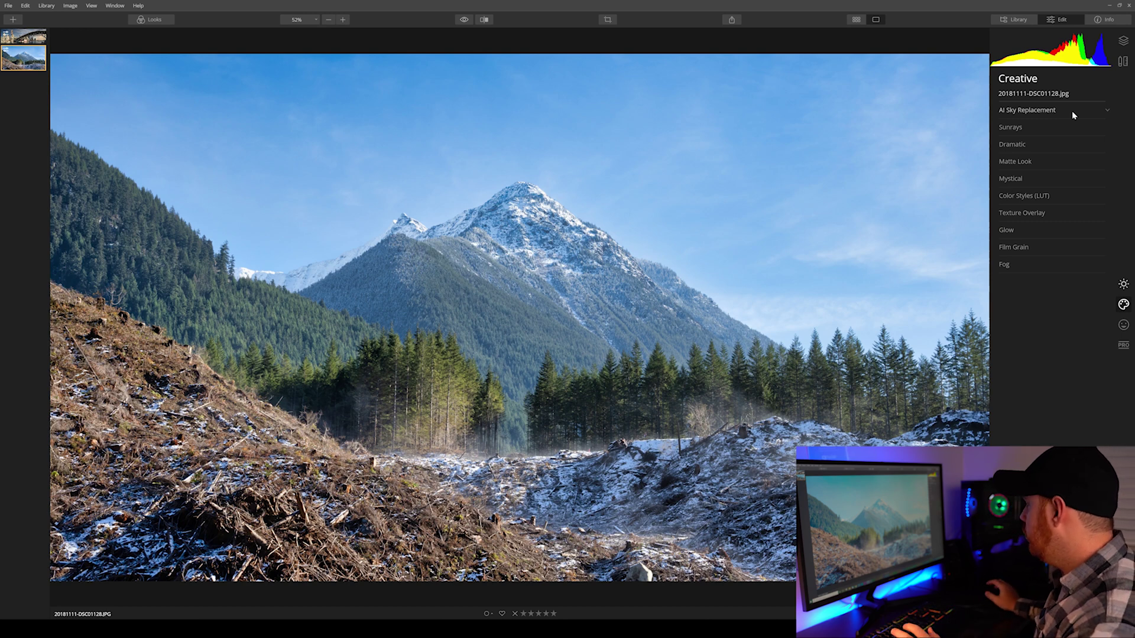
Replace the sky with Blue Sky 1, compare to the original, and reopen the sky presets
left_click(1058, 115)
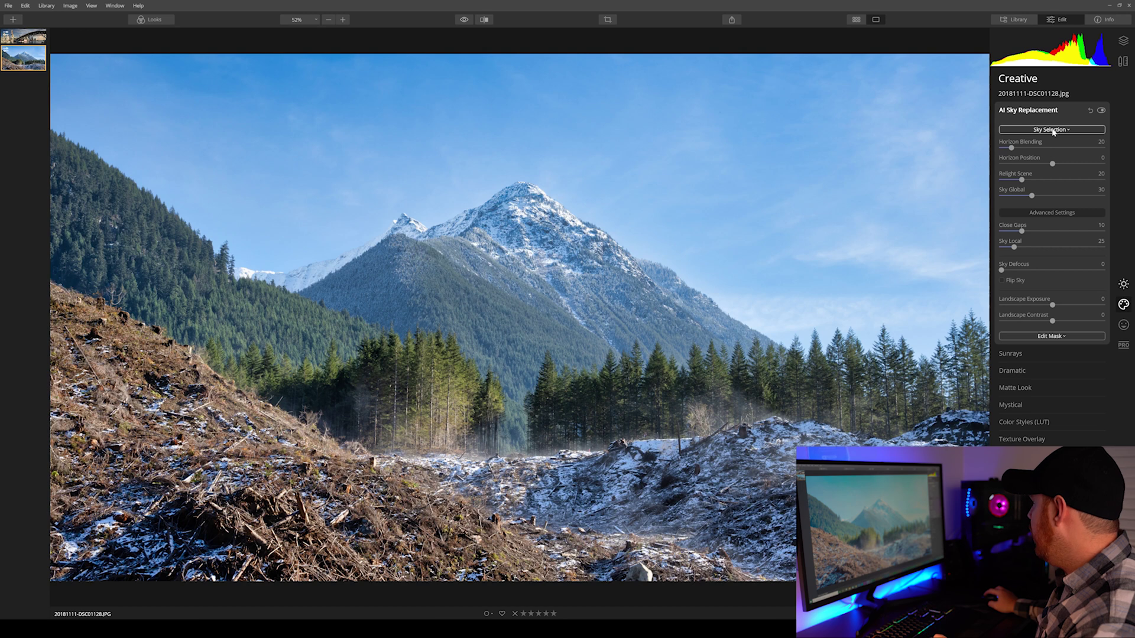
left_click(1053, 130)
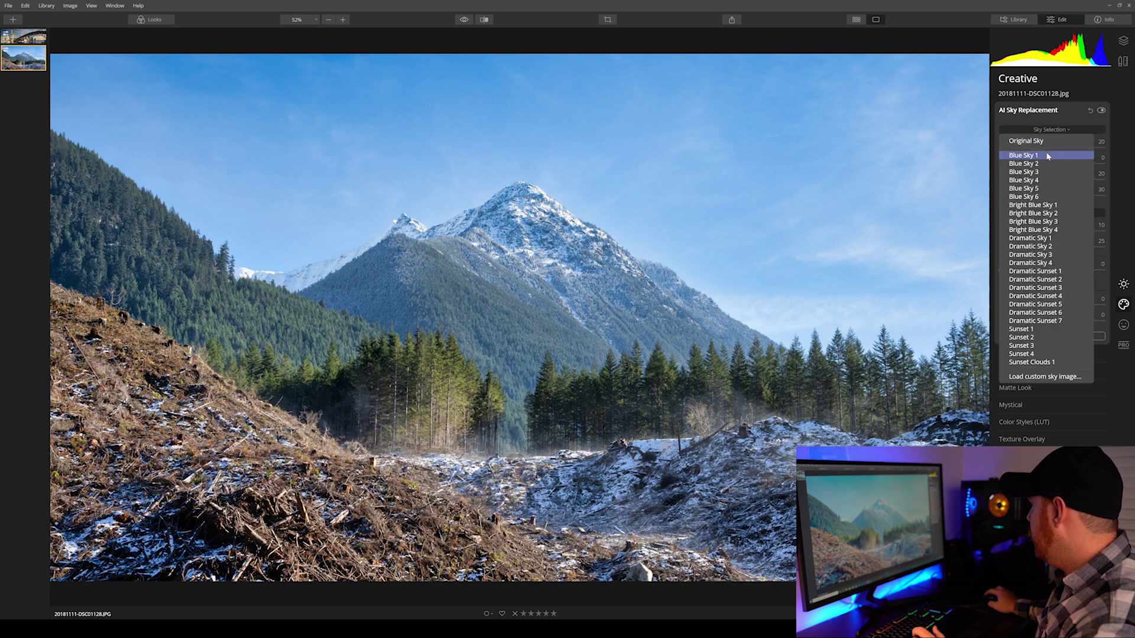
left_click(1048, 156)
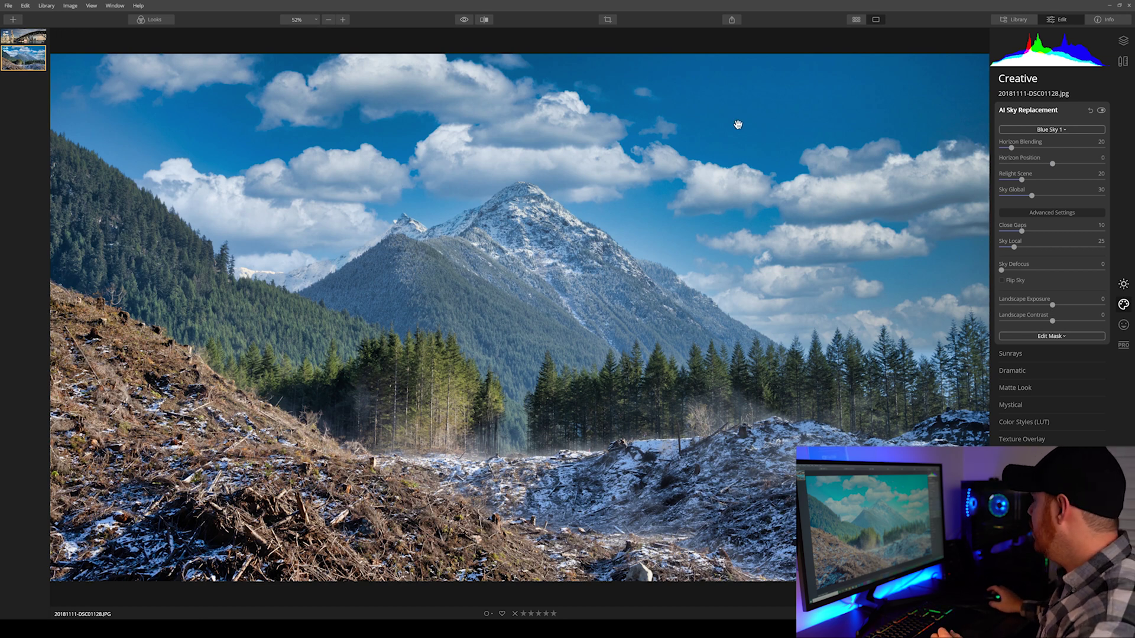
left_click(464, 21)
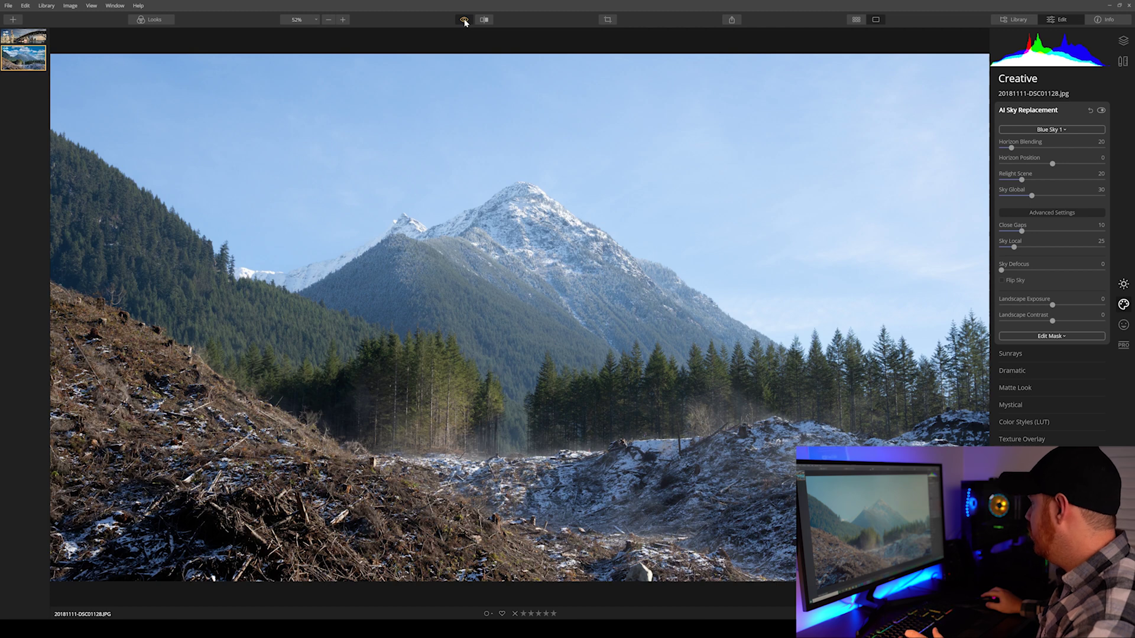
left_click(465, 20)
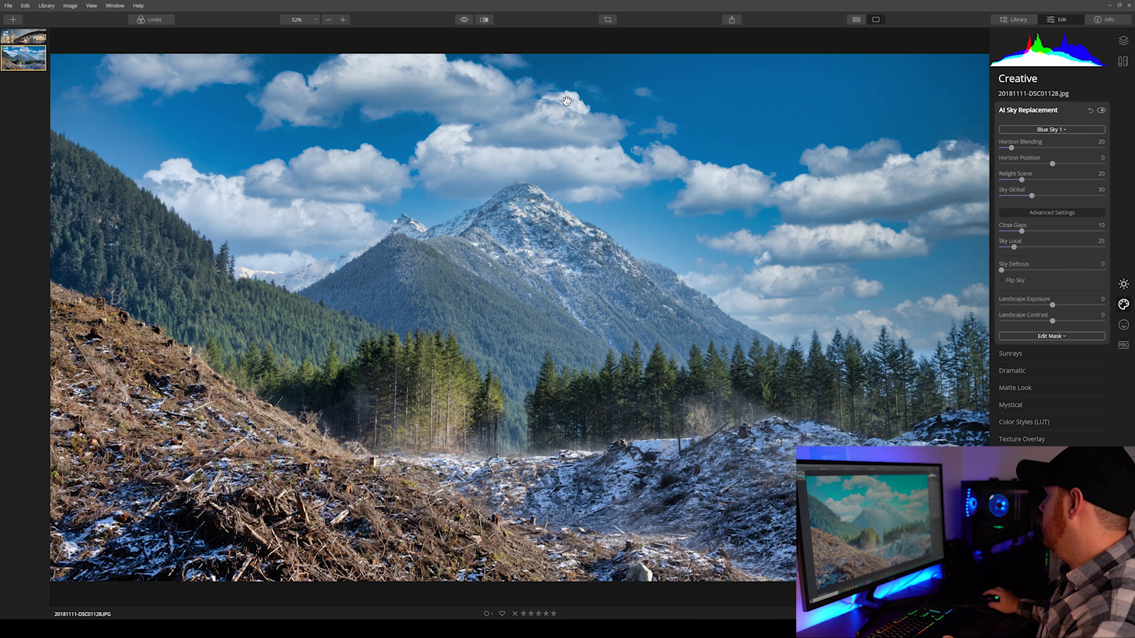
left_click(1029, 128)
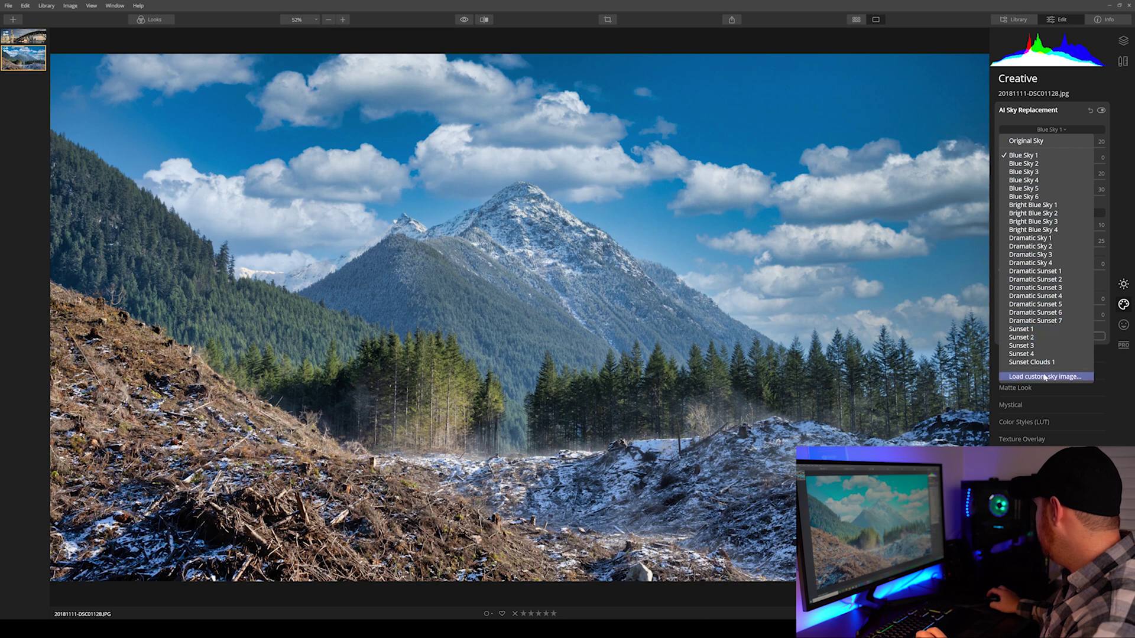
Switch the sky to Dramatic Sunset 1 and flip it so the glow sits right
left_click(1039, 272)
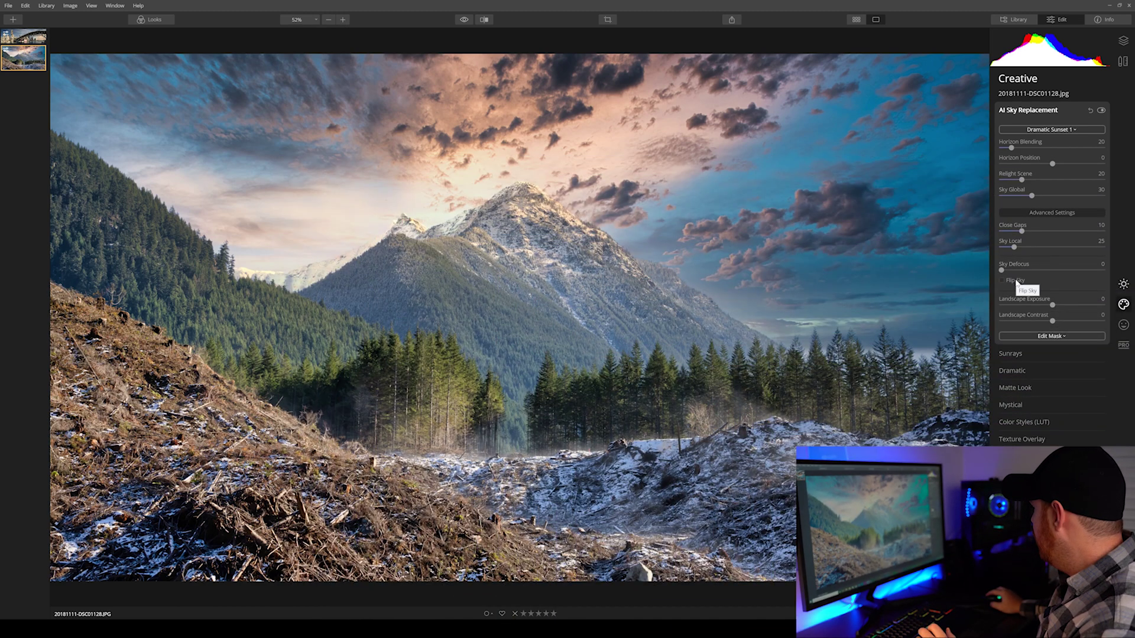
left_click(1016, 282)
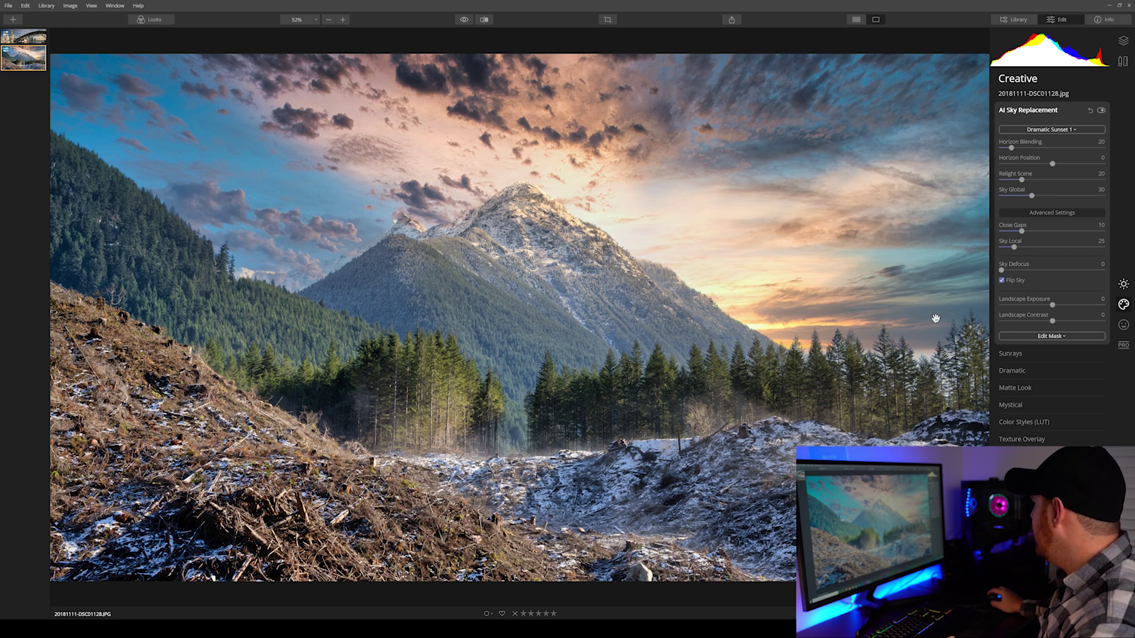
left_click(1022, 111)
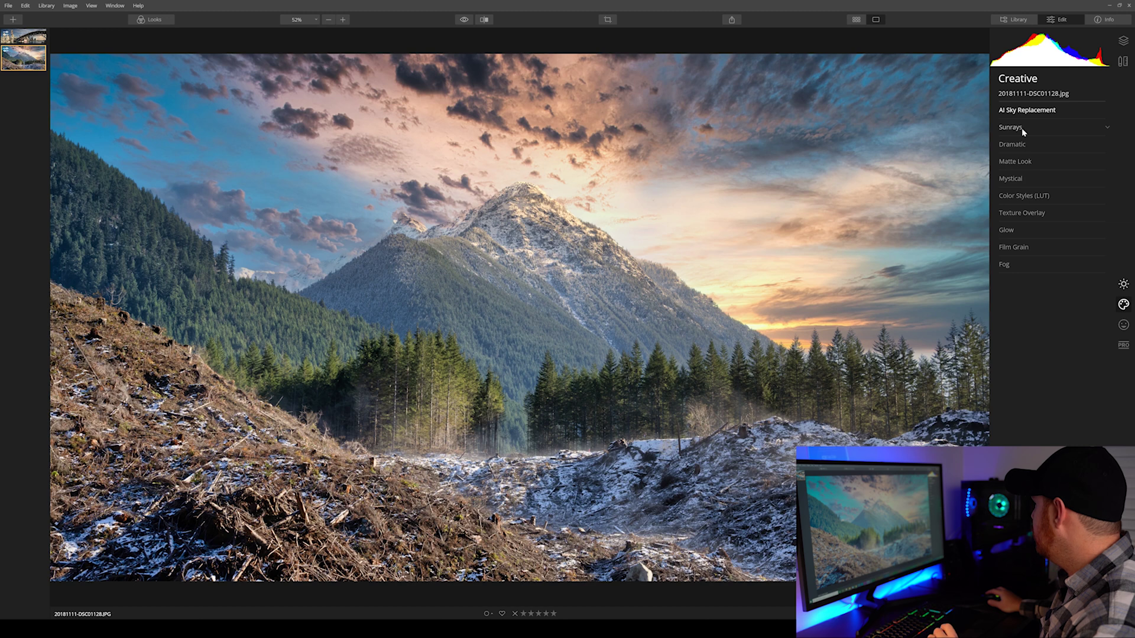
Turn Sunrays to full amount and place the sun centre just right of the peak
left_click(1023, 131)
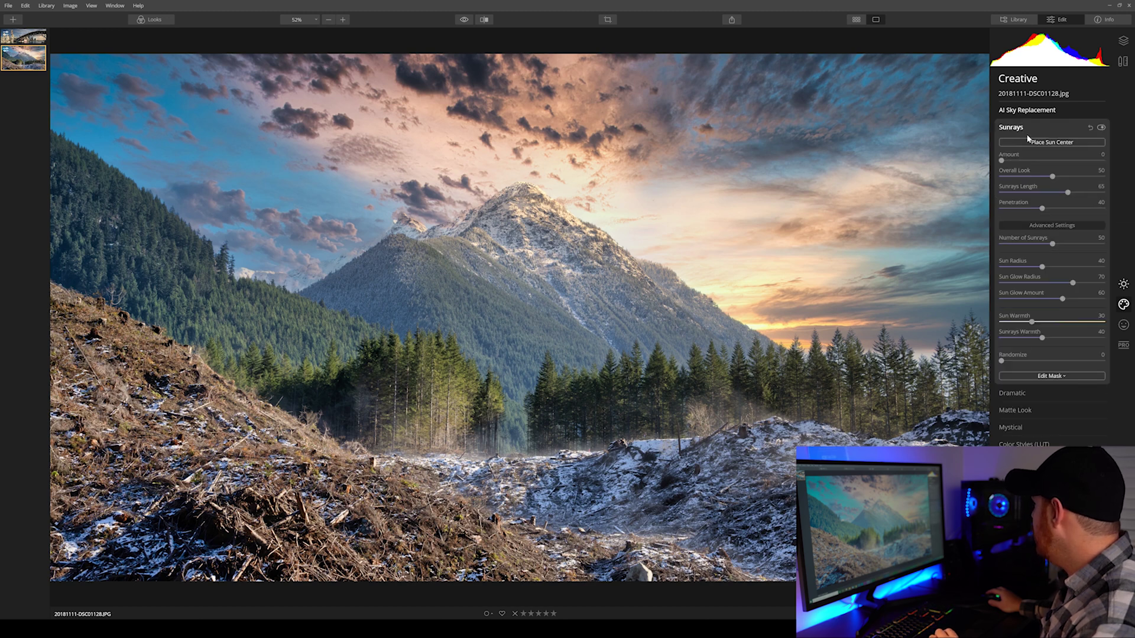
left_click_drag(1002, 162, 1073, 165)
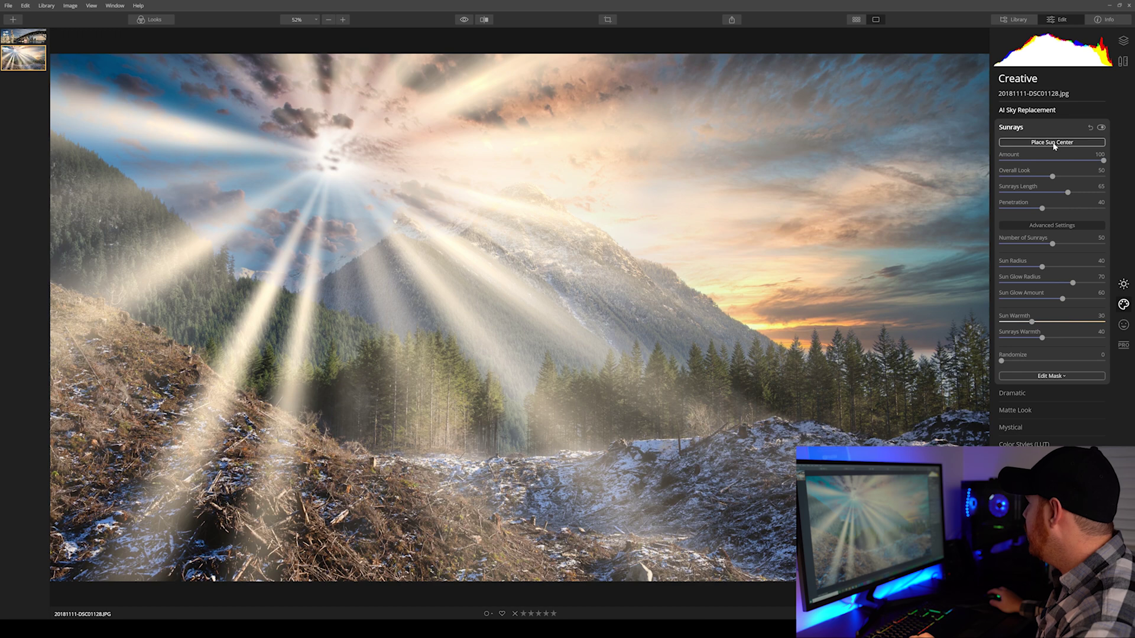
left_click(1054, 144)
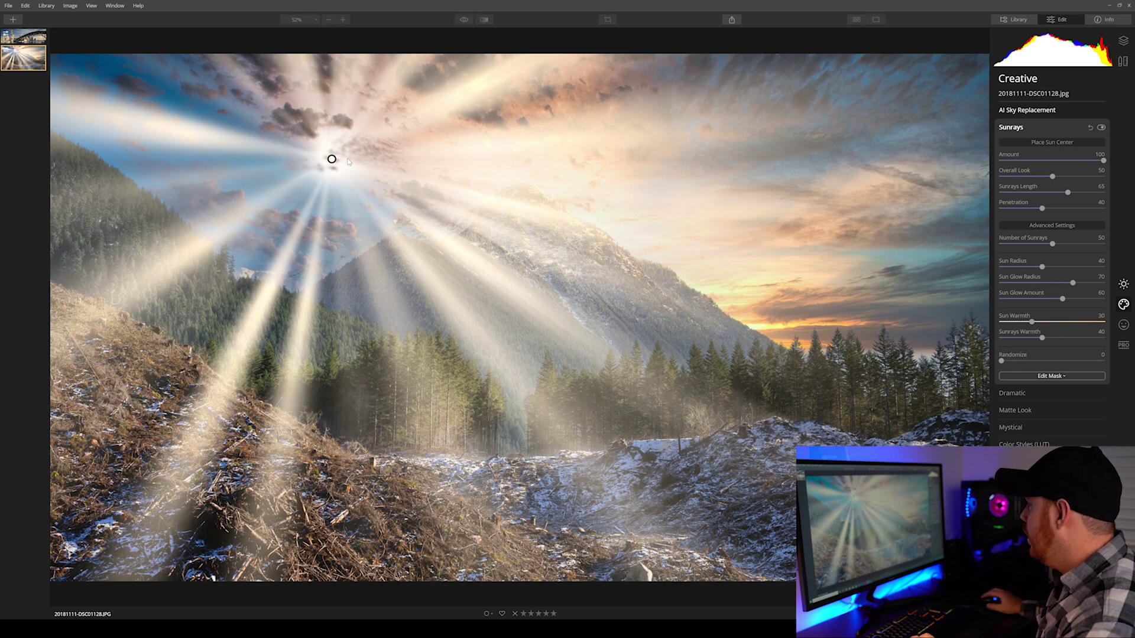
mouse_move(335, 158)
left_mouse_down()
mouse_move(521, 184)
mouse_move(601, 211)
mouse_move(724, 283)
mouse_move(754, 341)
mouse_move(790, 361)
mouse_move(732, 303)
left_mouse_up()
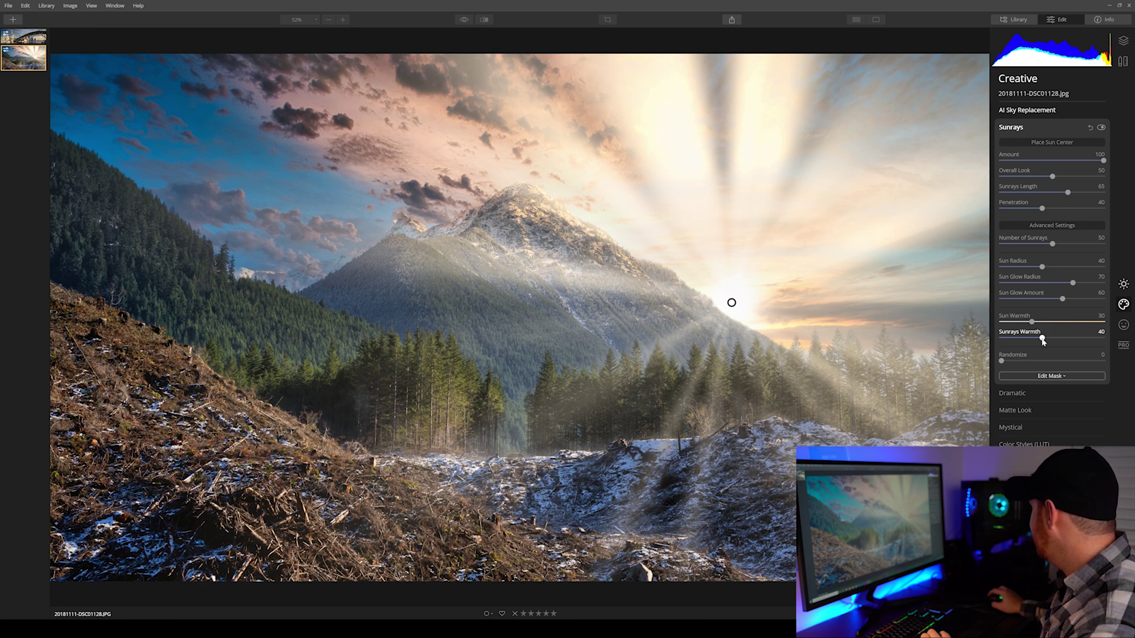
Warm the rays, shrink the sun radius, lengthen the rays and lower the amount, then compare
mouse_move(1044, 342)
left_mouse_down()
mouse_move(1054, 342)
mouse_move(1037, 325)
left_mouse_up()
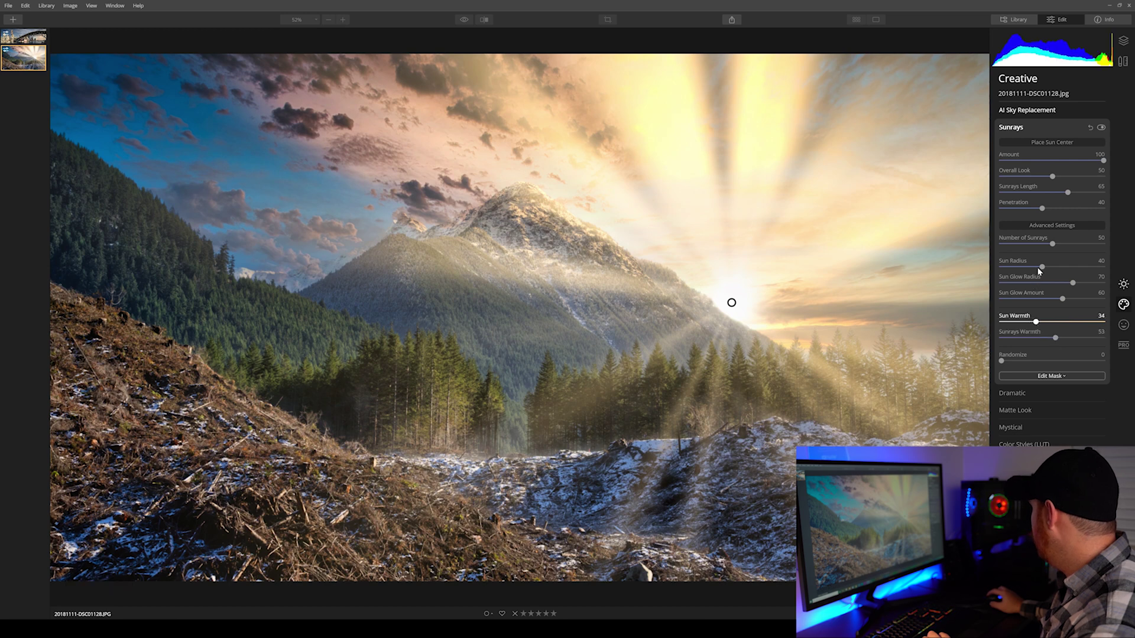
left_click_drag(1026, 268, 1063, 285)
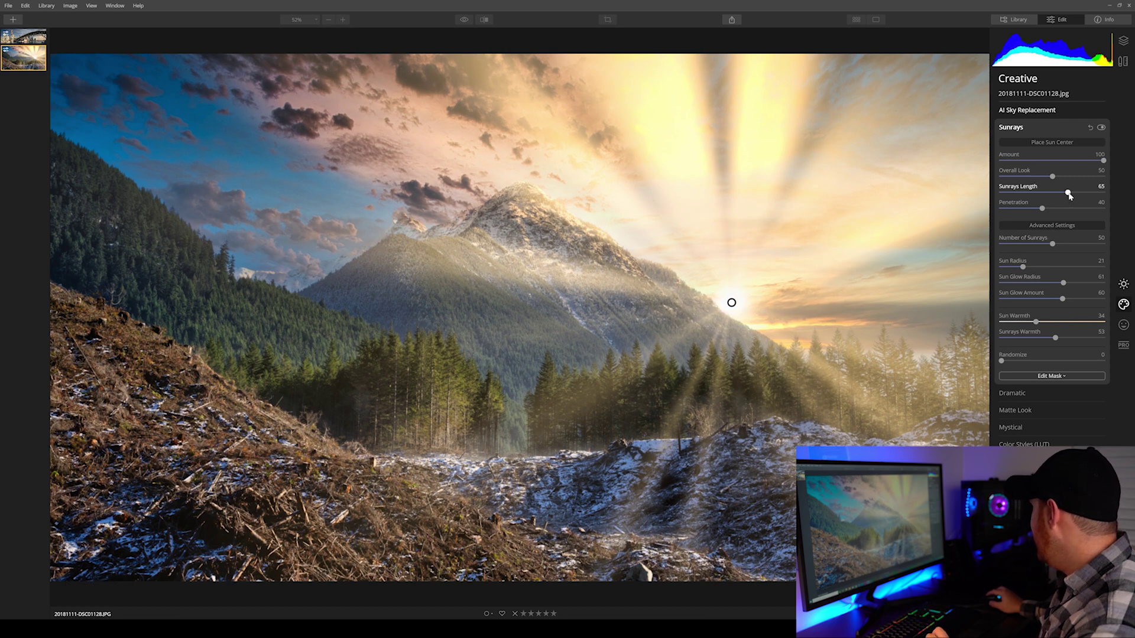
left_click_drag(1069, 195, 1076, 193)
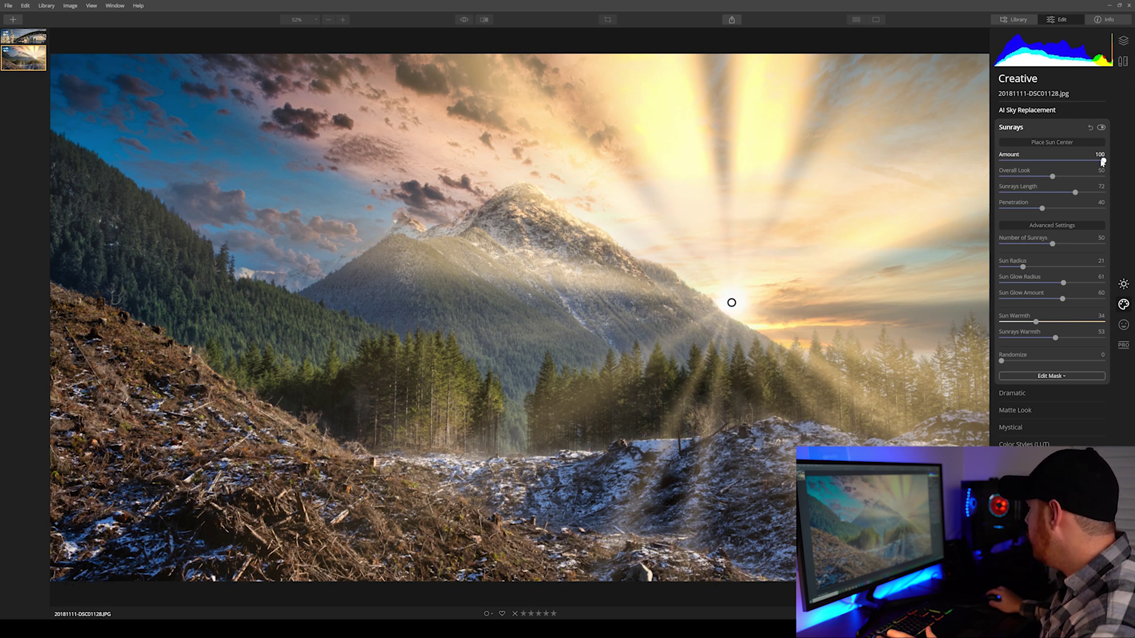
left_click_drag(1103, 163, 1046, 211)
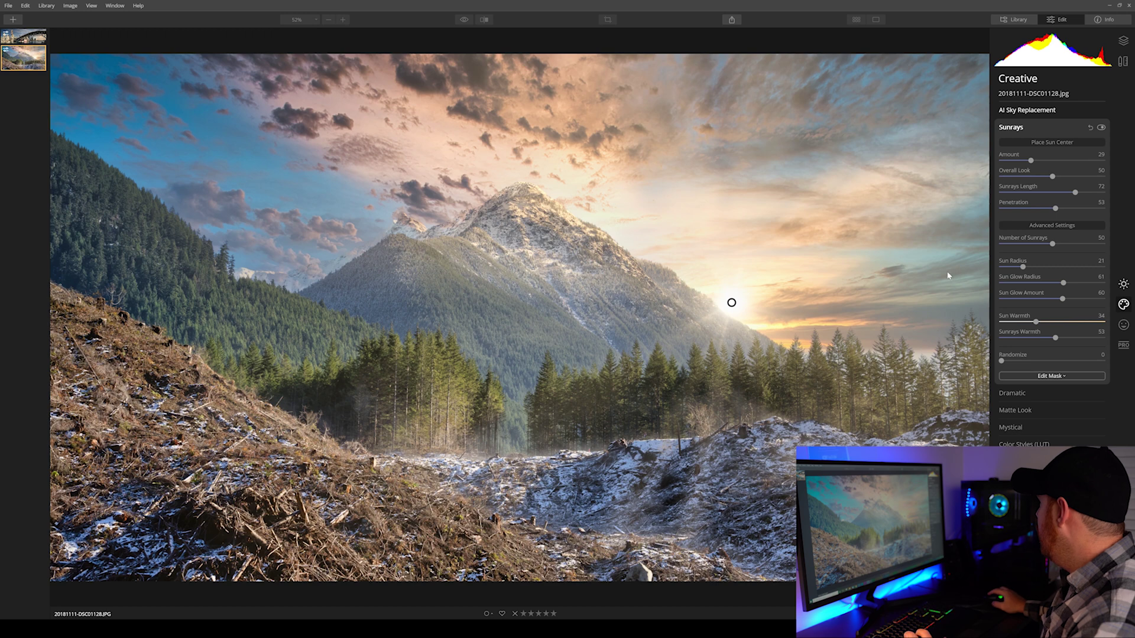
left_click(1014, 129)
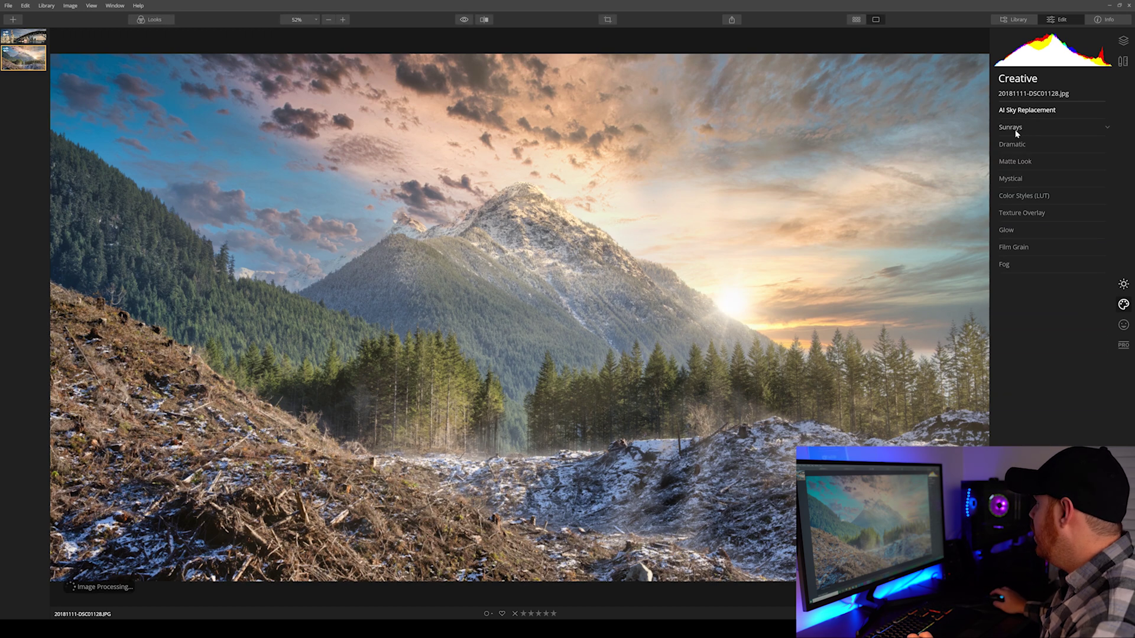
left_click(463, 20)
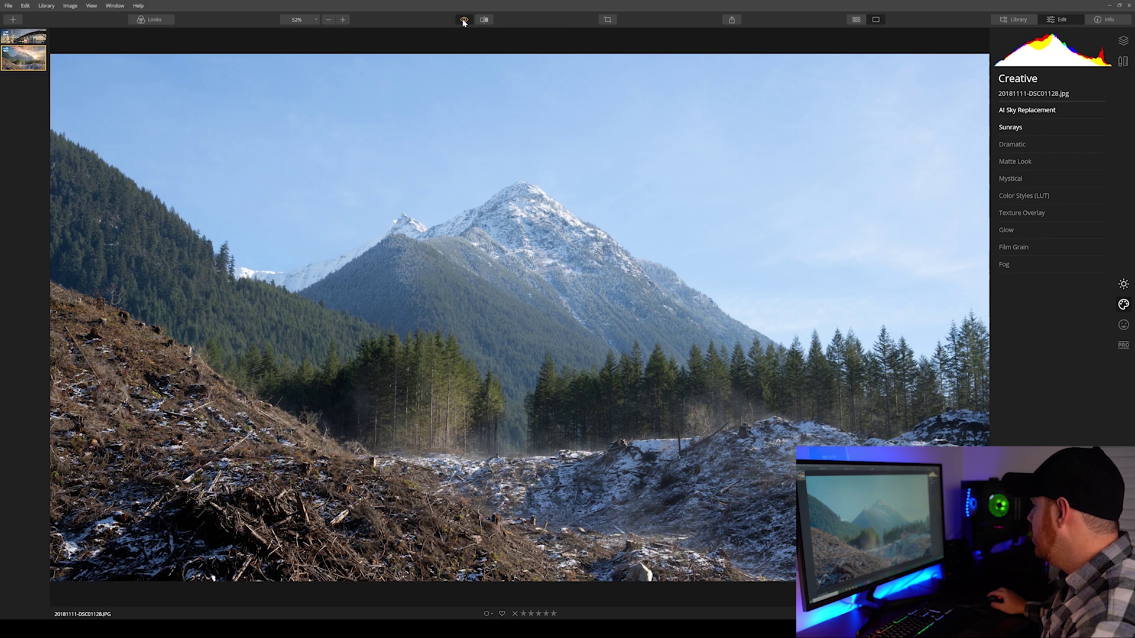
left_click(463, 20)
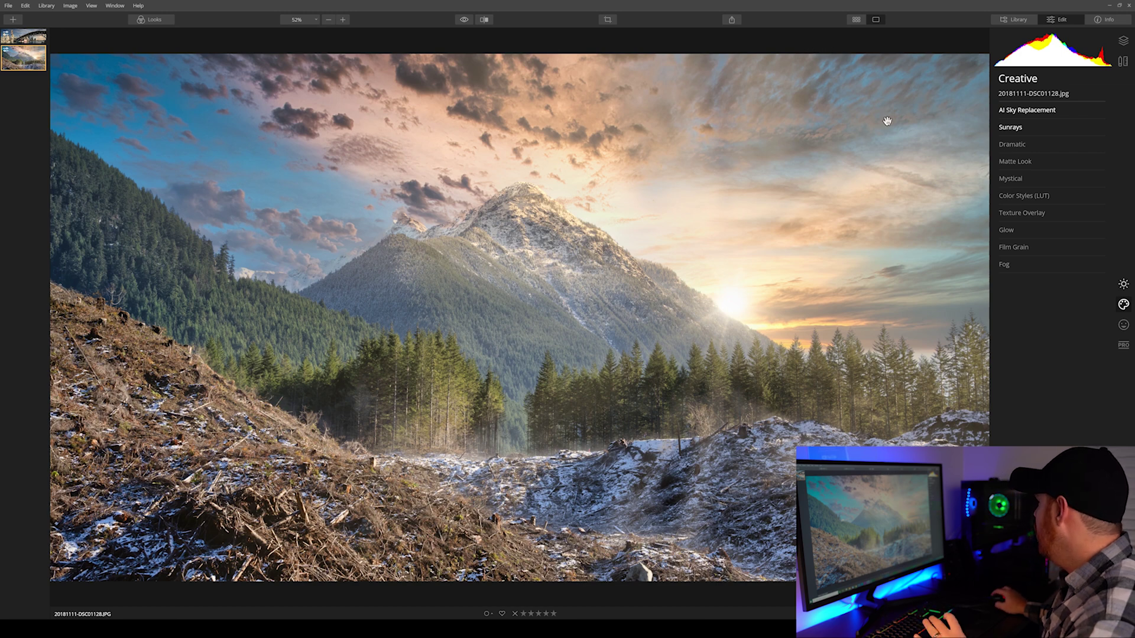
Switch to the Pro tools and briefly expand Dodge & Burn
left_click(1122, 346)
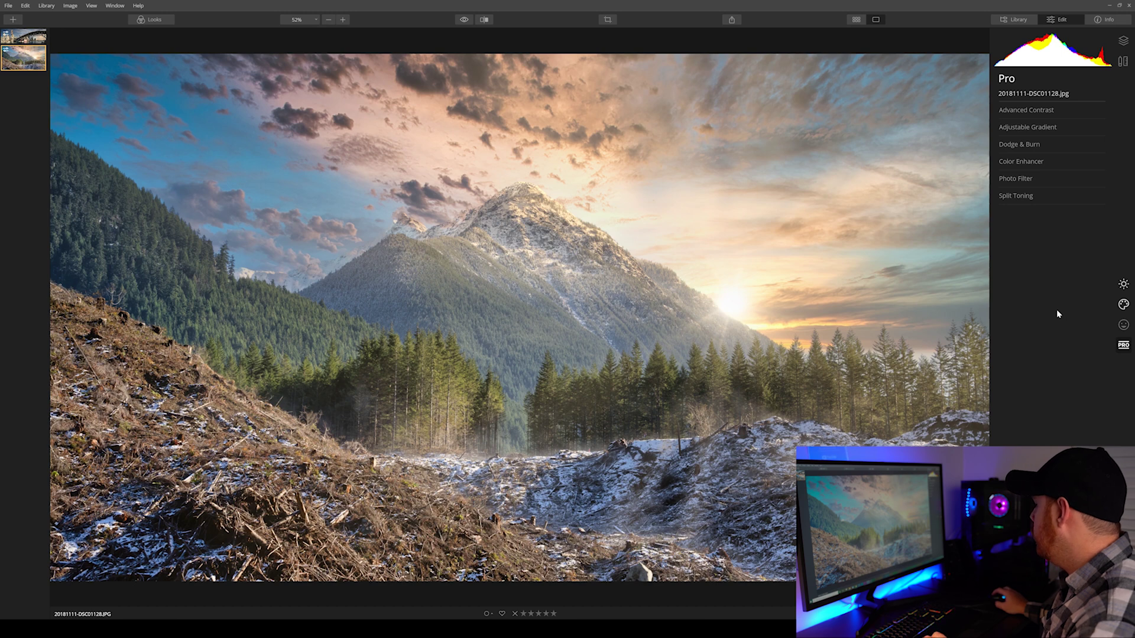
left_click(1022, 149)
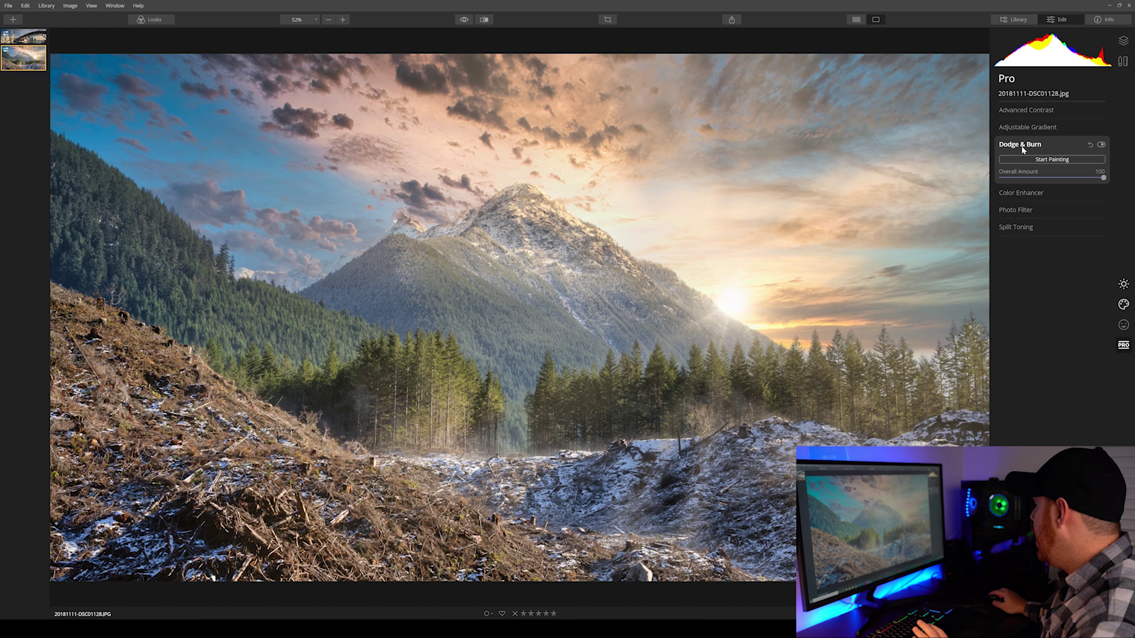
left_click(1022, 150)
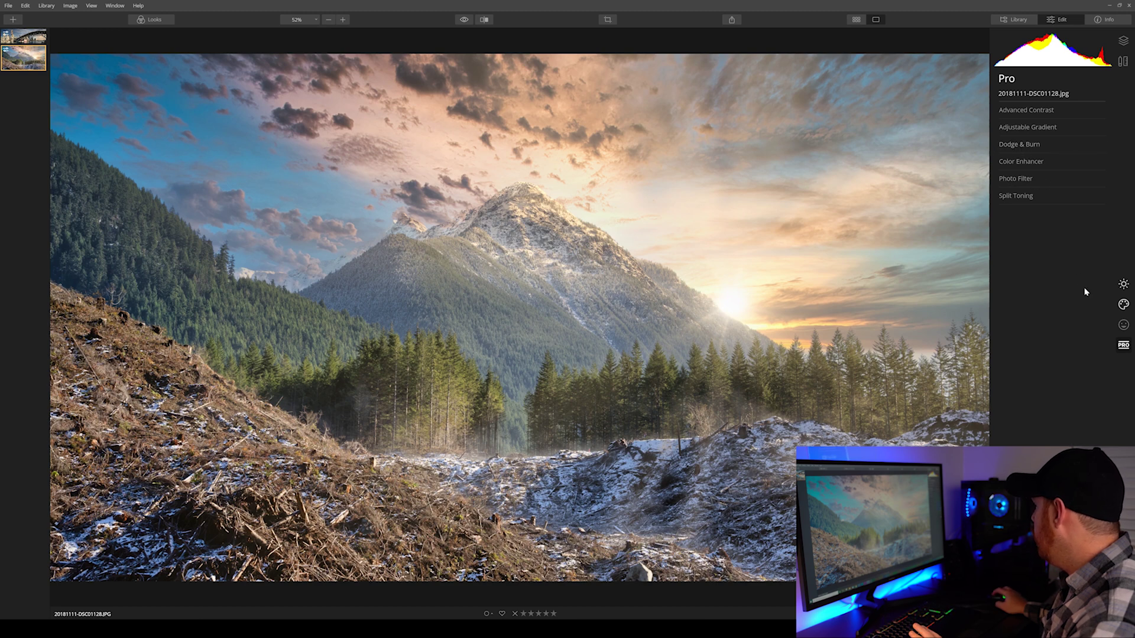
Apply the Creative Dramatic filter at Amount 30 and compare with the original
left_click(1122, 306)
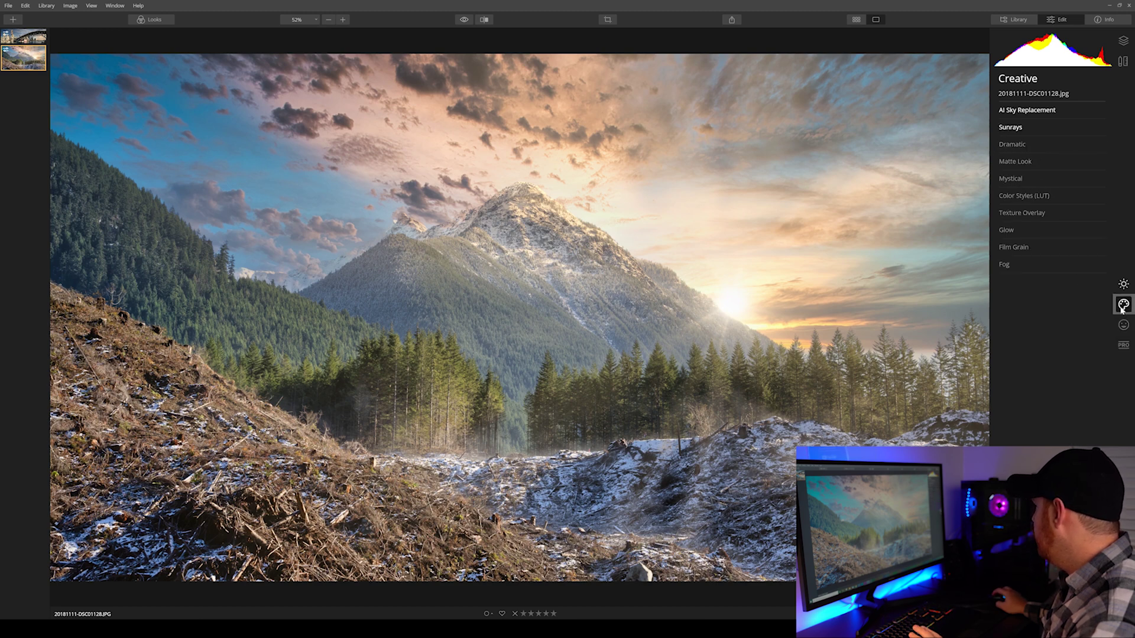
left_click(1023, 145)
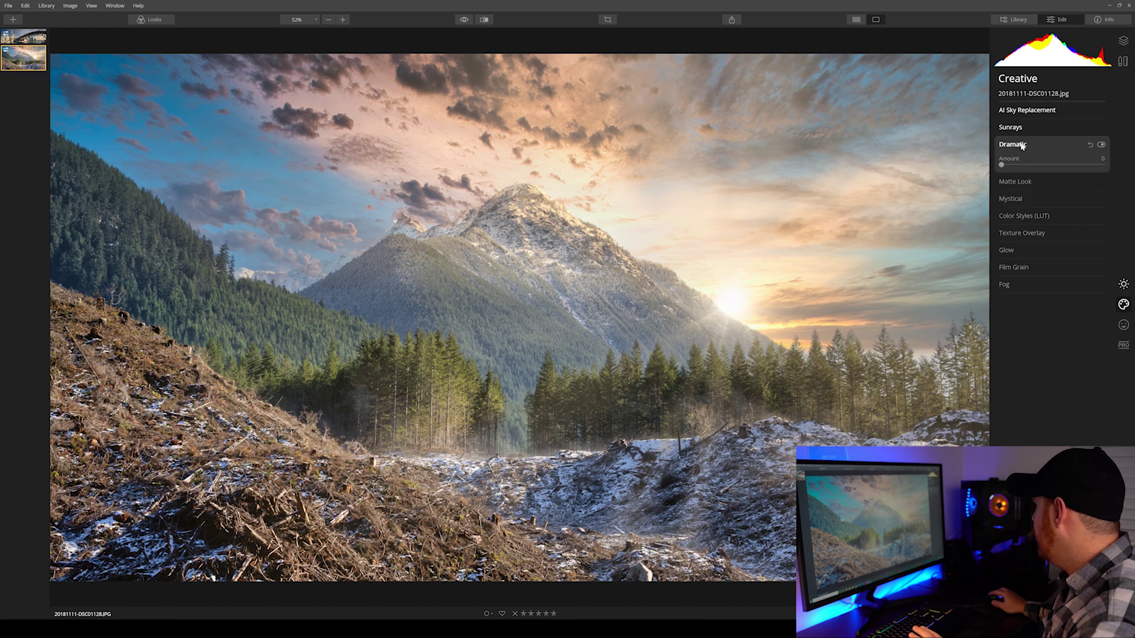
left_click_drag(1002, 166, 1032, 171)
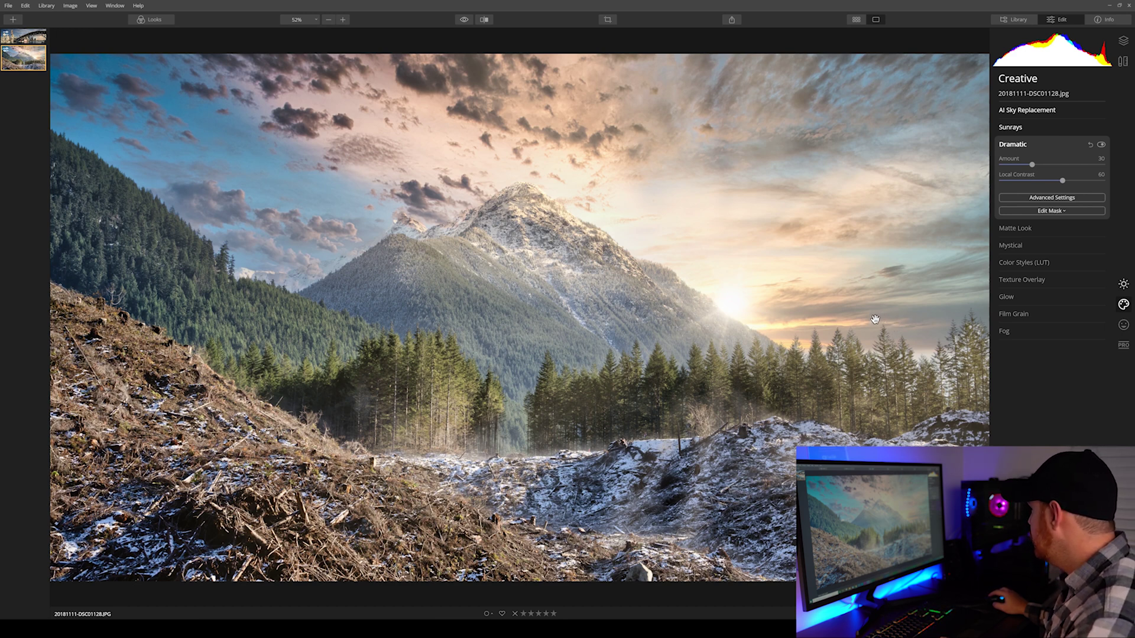
left_click(463, 20)
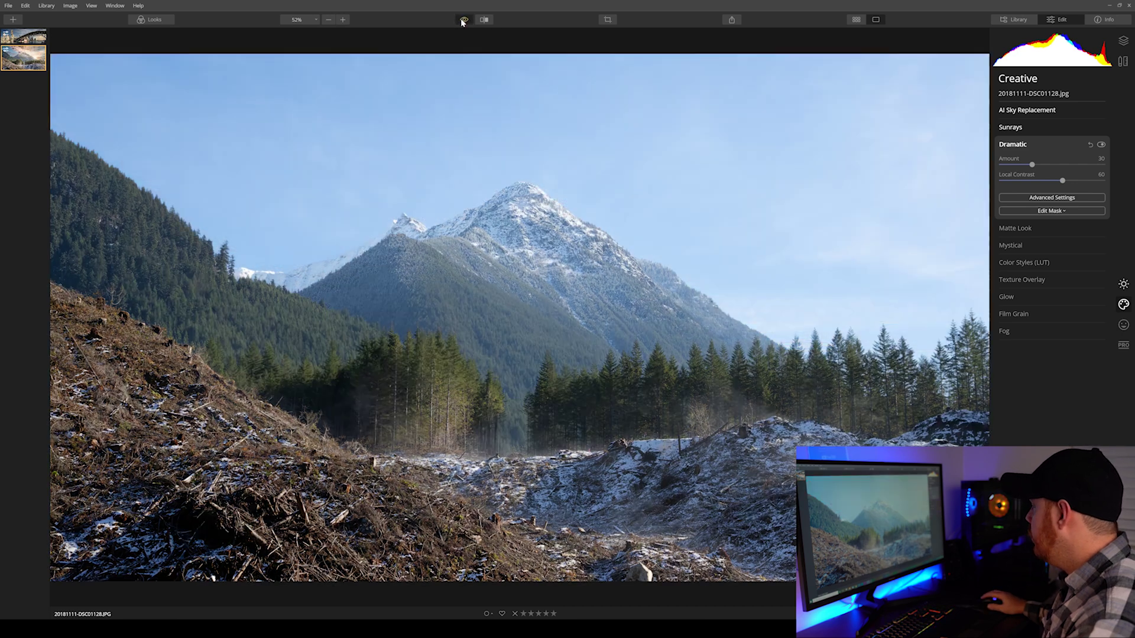
left_click(464, 20)
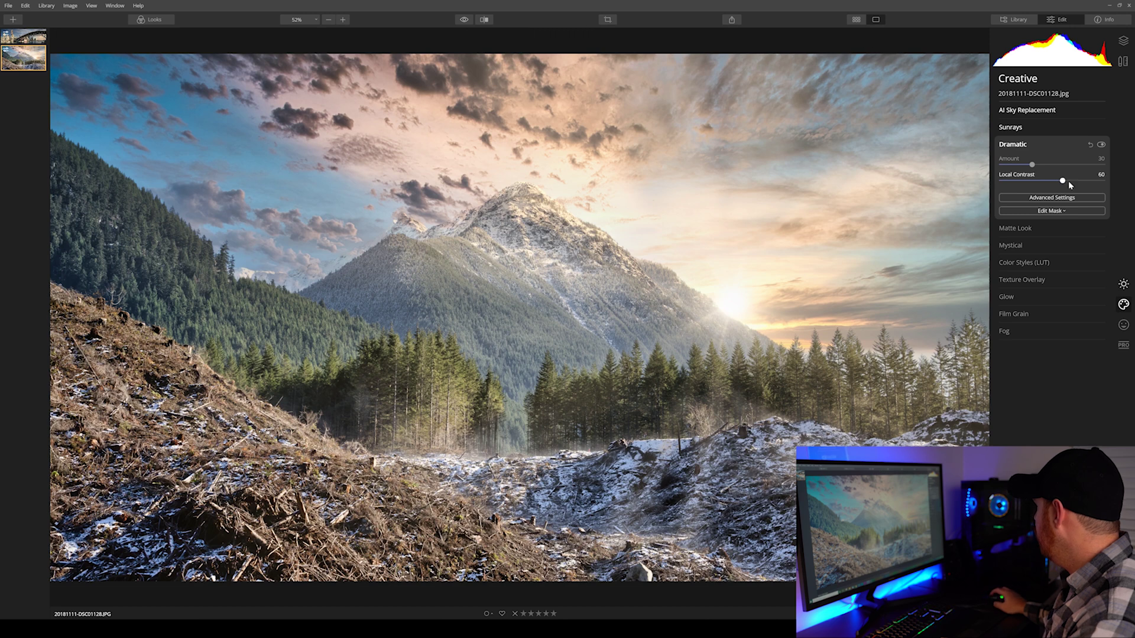
Paint Lighten dodge strokes over the hillside with a size 160 brush at 10% strength
left_click(1123, 346)
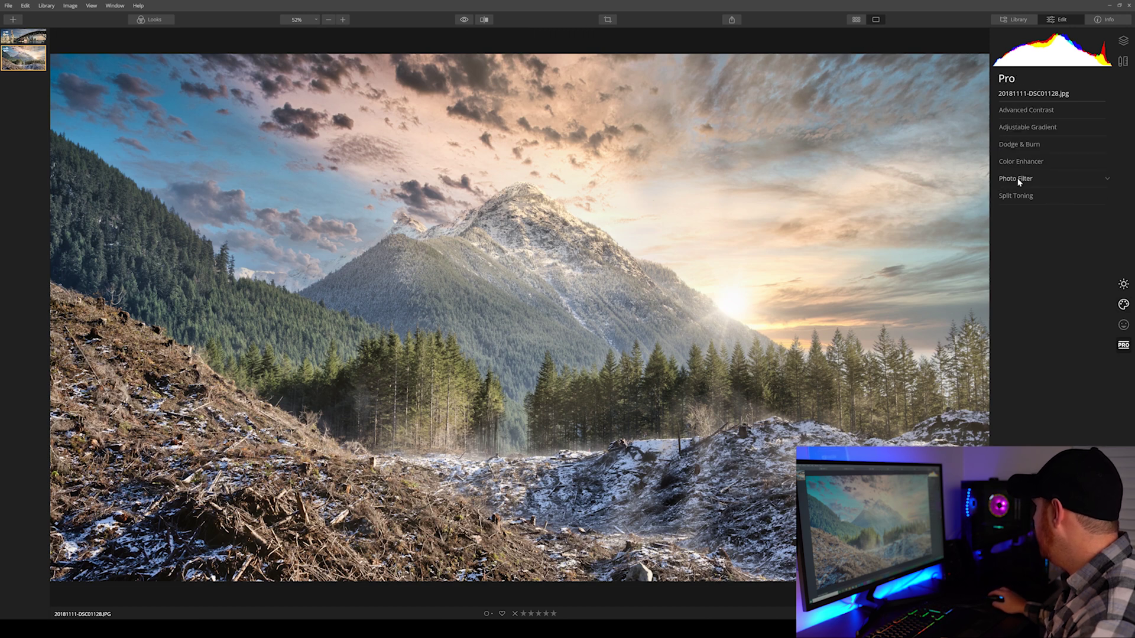
left_click(1031, 146)
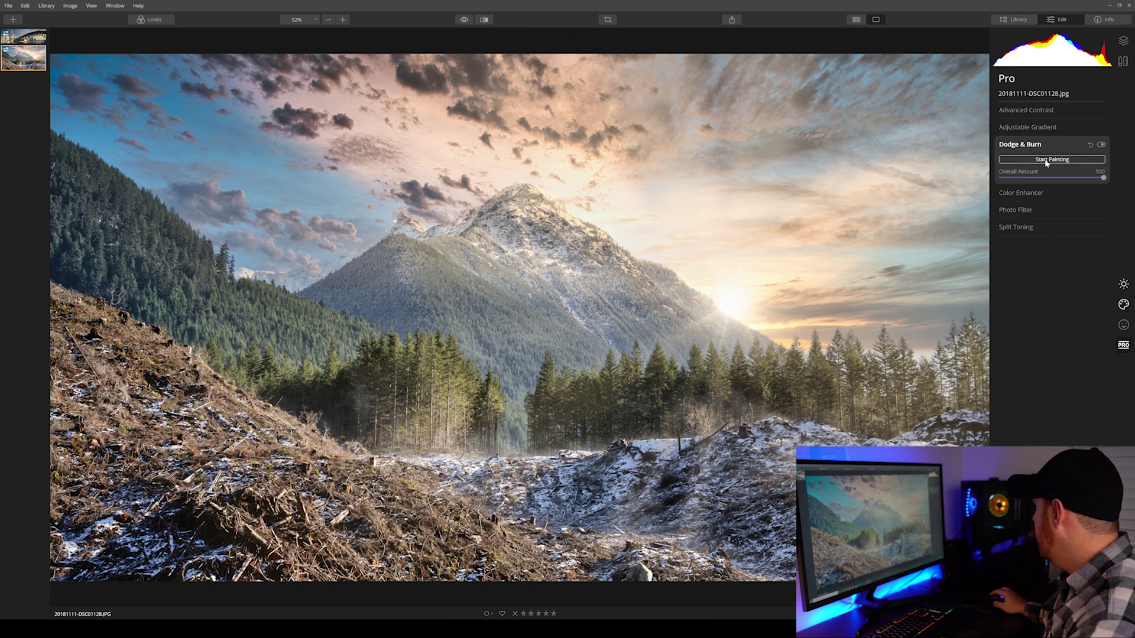
left_click(1053, 160)
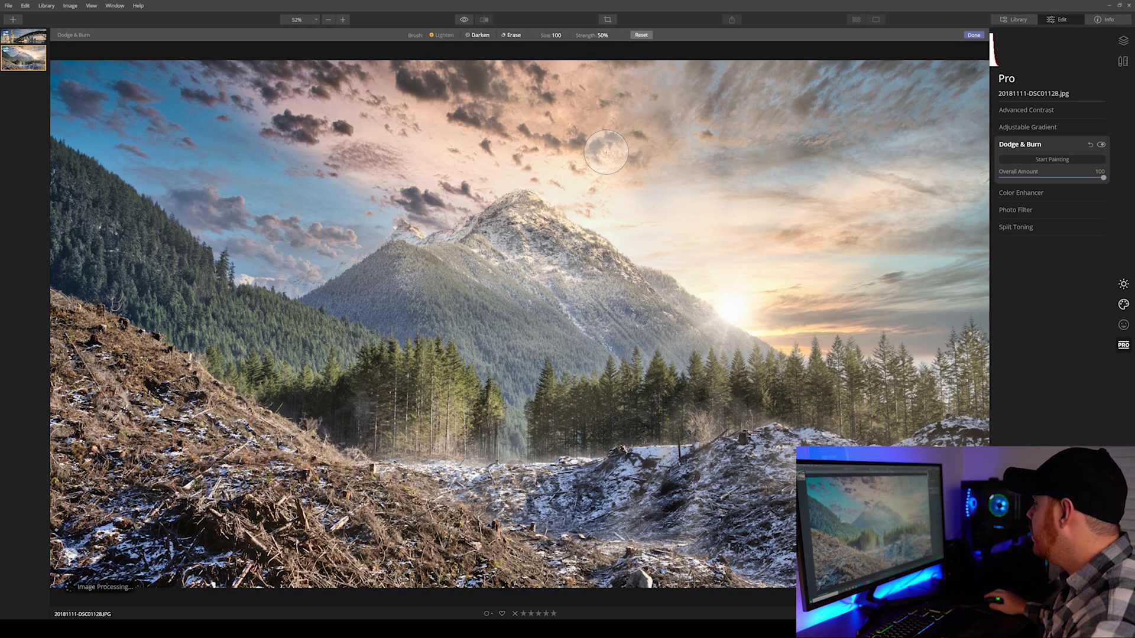
left_click(603, 37)
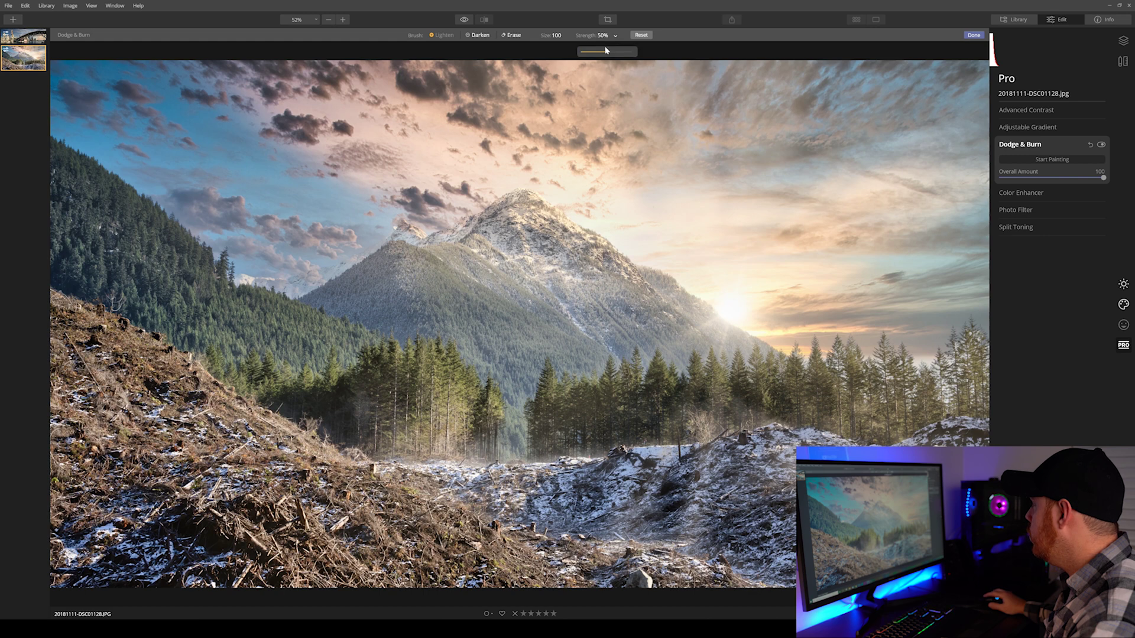
left_click_drag(607, 52, 587, 51)
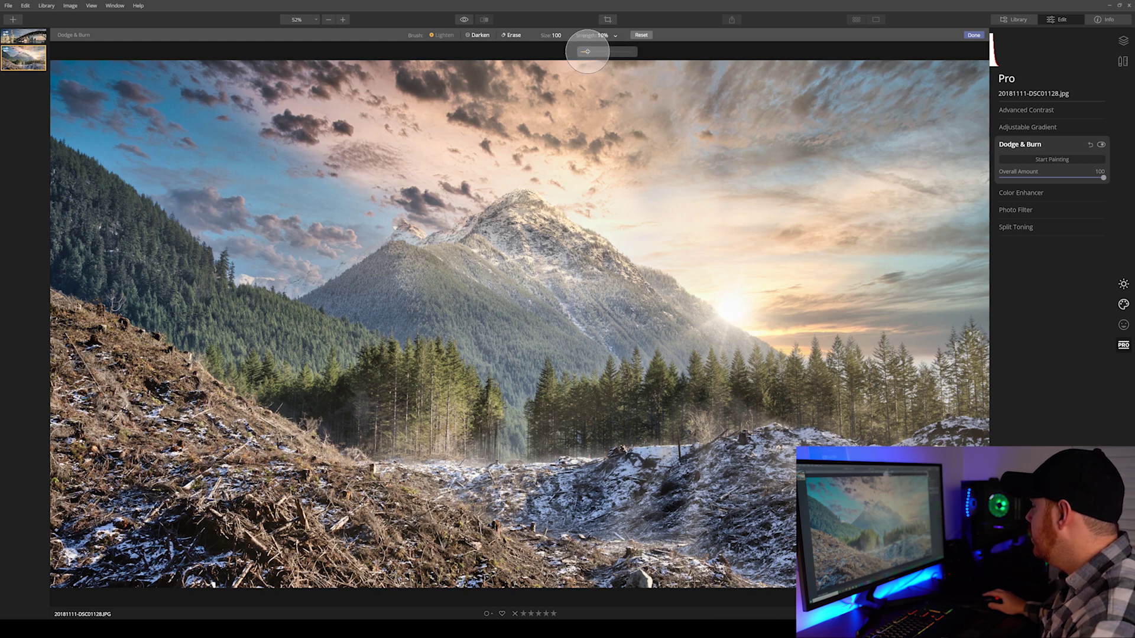
left_click(478, 35)
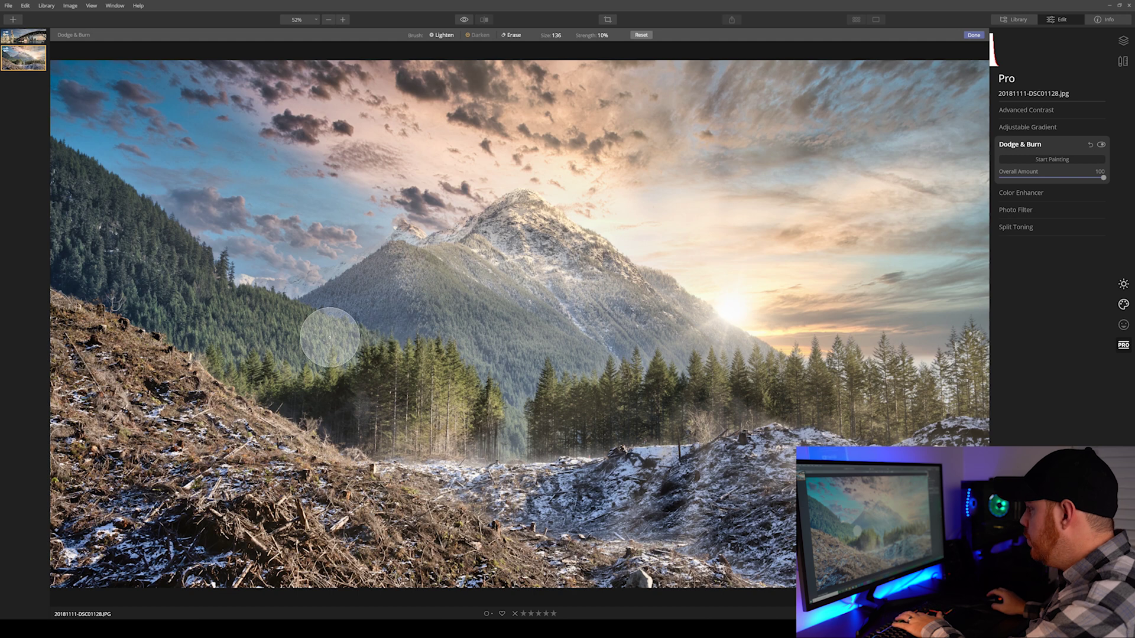
key("bracketright")
key("bracketright")
key("bracketright")
key("bracketright")
key("bracketright")
key("bracketright")
mouse_move(319, 352)
left_mouse_down()
mouse_move(76, 189)
mouse_move(319, 490)
mouse_move(95, 562)
mouse_move(468, 559)
mouse_move(501, 520)
mouse_move(676, 505)
mouse_move(707, 515)
mouse_move(828, 393)
mouse_move(345, 337)
mouse_move(598, 270)
mouse_move(746, 362)
mouse_move(505, 349)
mouse_move(885, 126)
mouse_move(993, 172)
mouse_move(82, 203)
mouse_move(360, 302)
mouse_move(727, 337)
mouse_move(684, 413)
mouse_move(177, 534)
mouse_move(712, 473)
mouse_move(444, 133)
mouse_move(403, 300)
mouse_move(642, 306)
mouse_move(904, 101)
left_mouse_up()
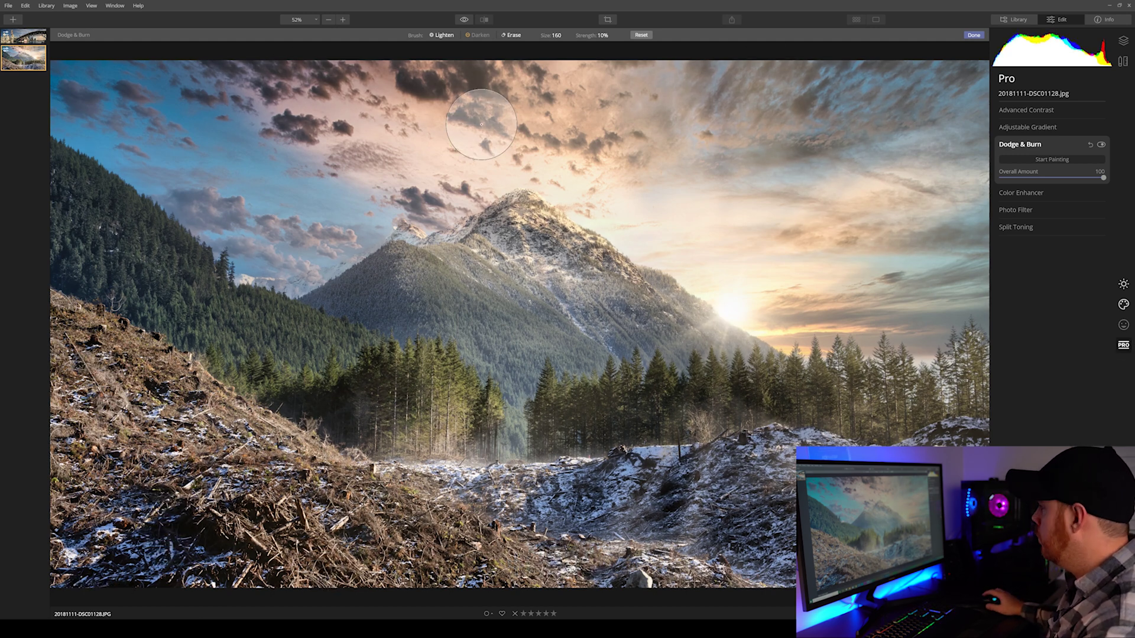
Finish dodge painting and add two tone-curve points in Essentials Light for a gentle S-curve
left_click(1010, 147)
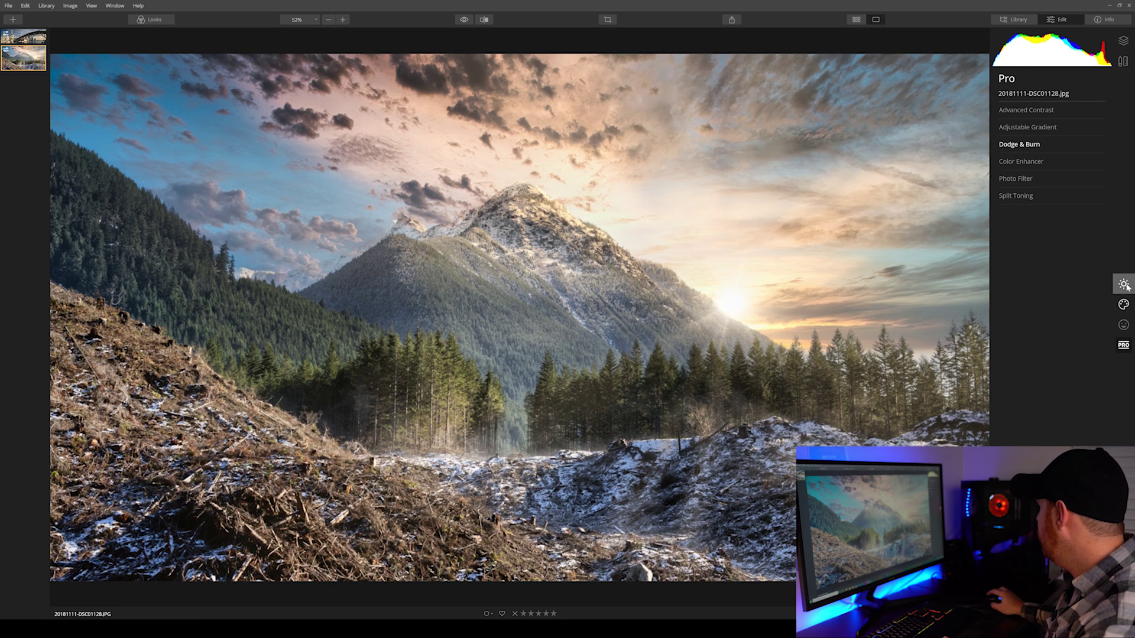
left_click(1125, 285)
left_click(1013, 110)
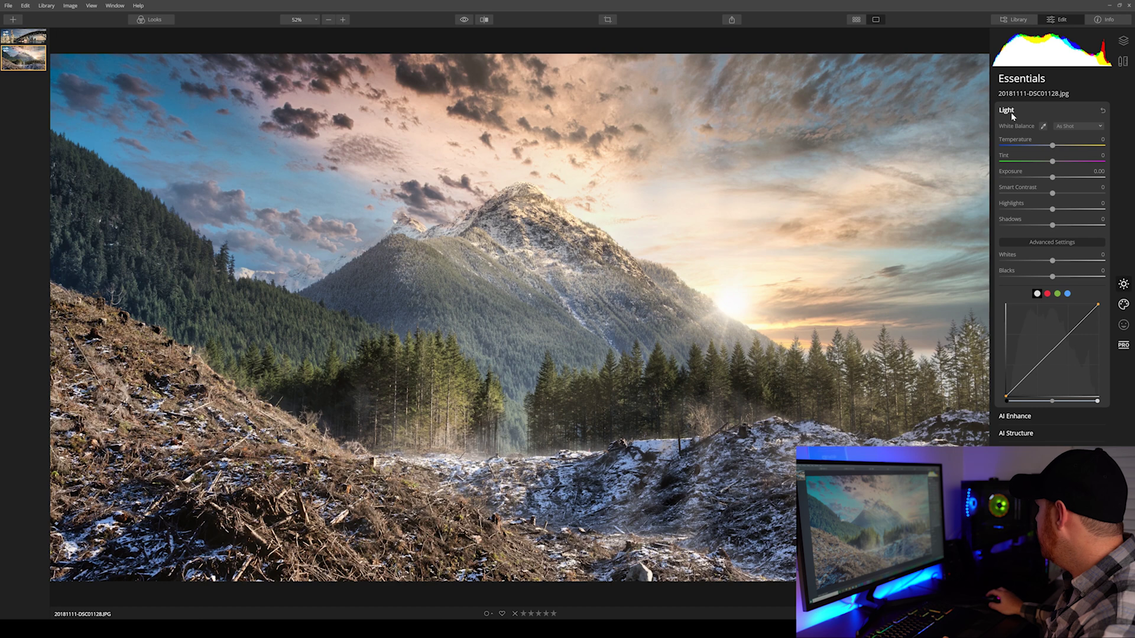
left_click(1071, 330)
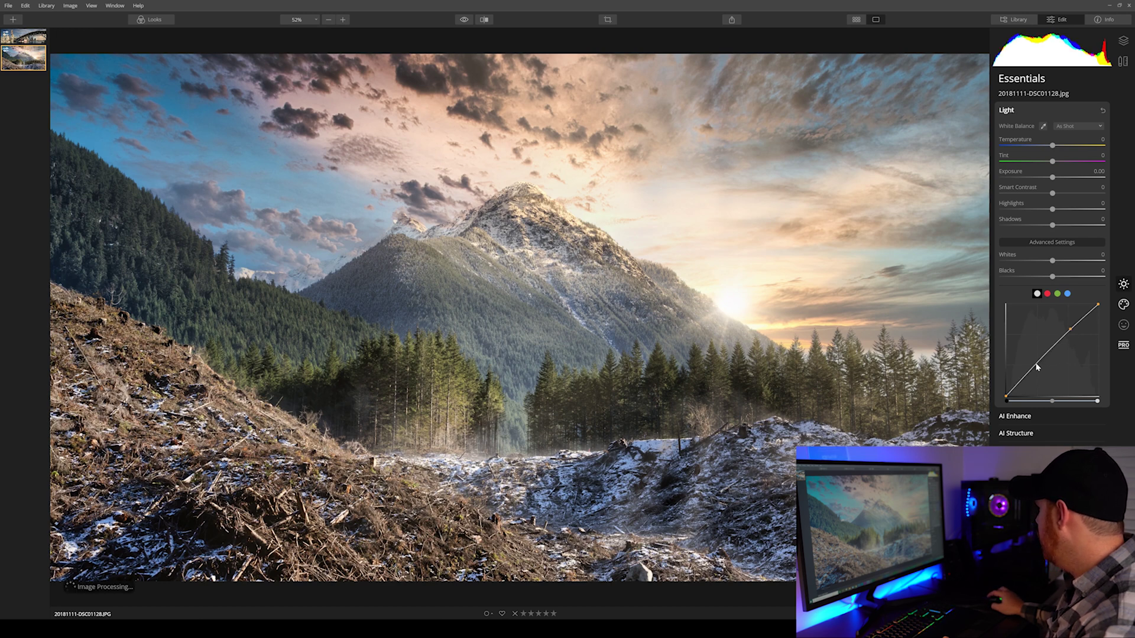
left_click_drag(1037, 367, 1040, 370)
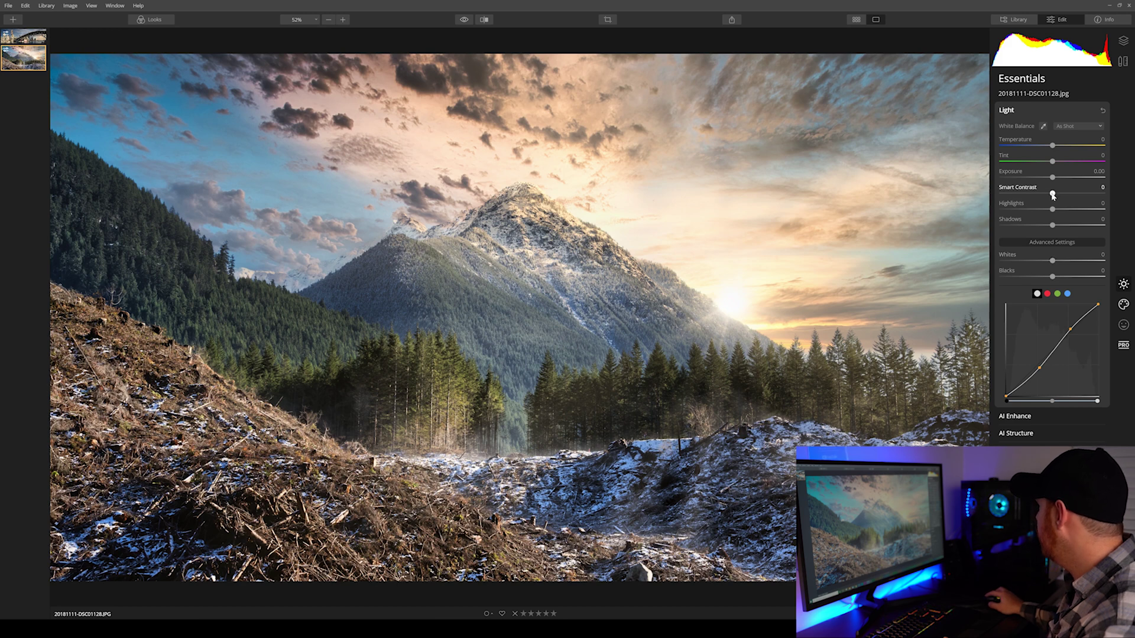
Raise Smart Contrast to 26 and compare the result against the original photo
left_click_drag(1056, 195, 1065, 196)
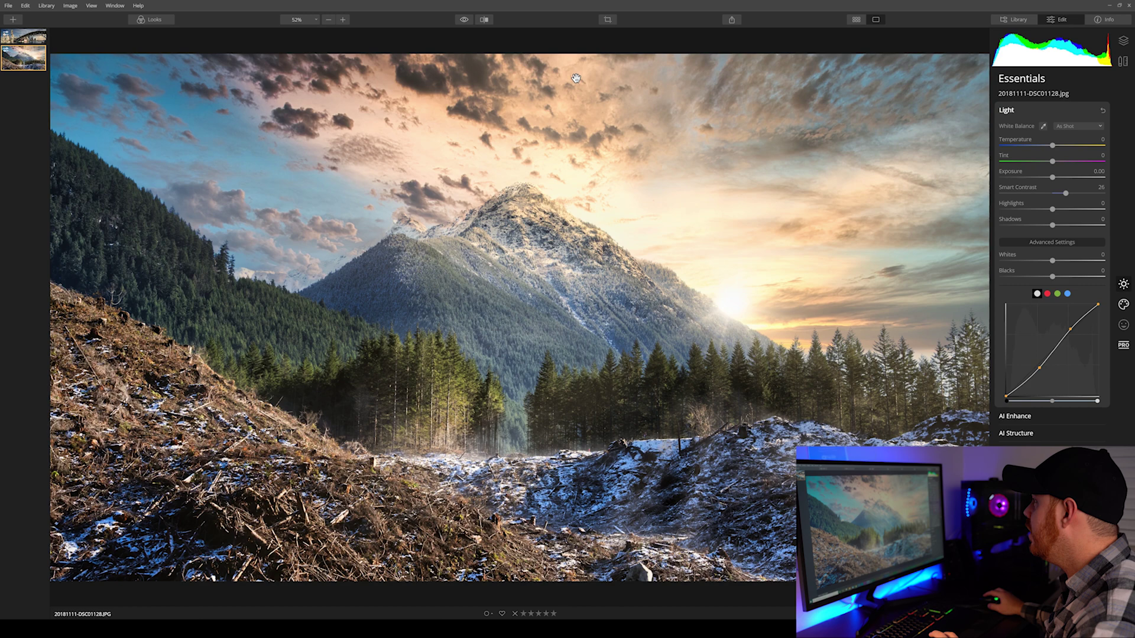
left_click(465, 20)
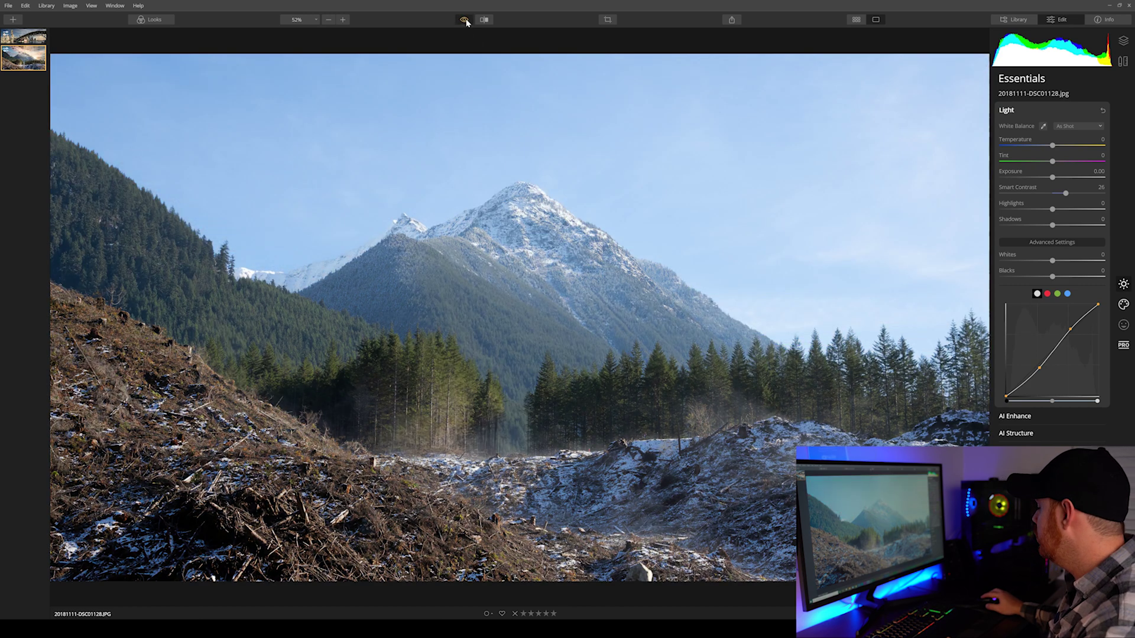
left_click(465, 20)
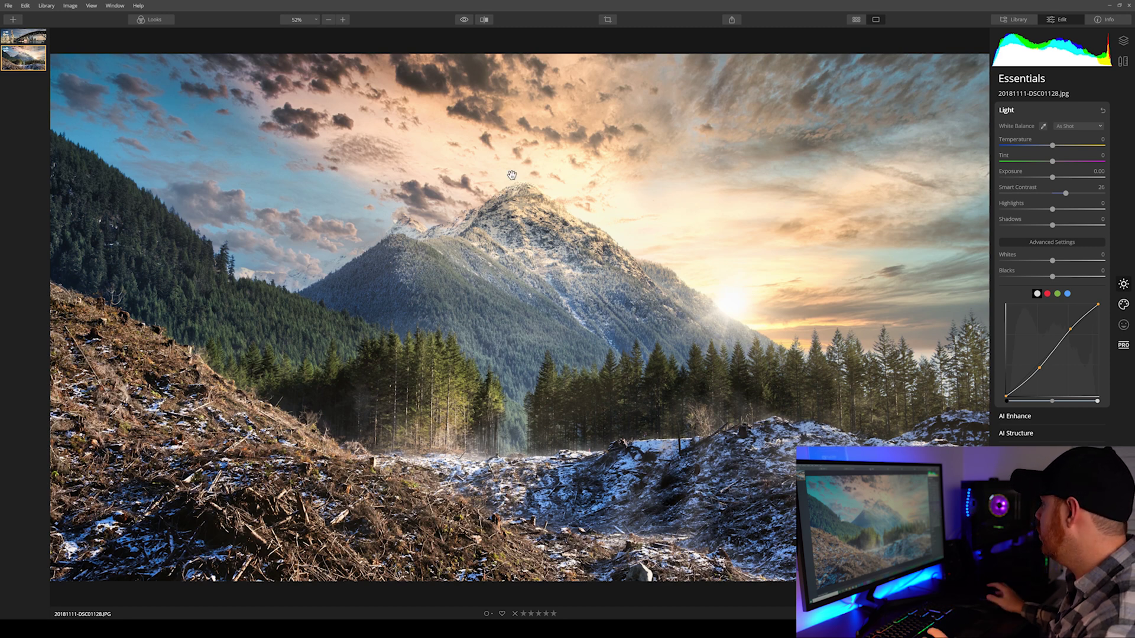
Compare the edited mountain photo before and after side by side
left_click(484, 21)
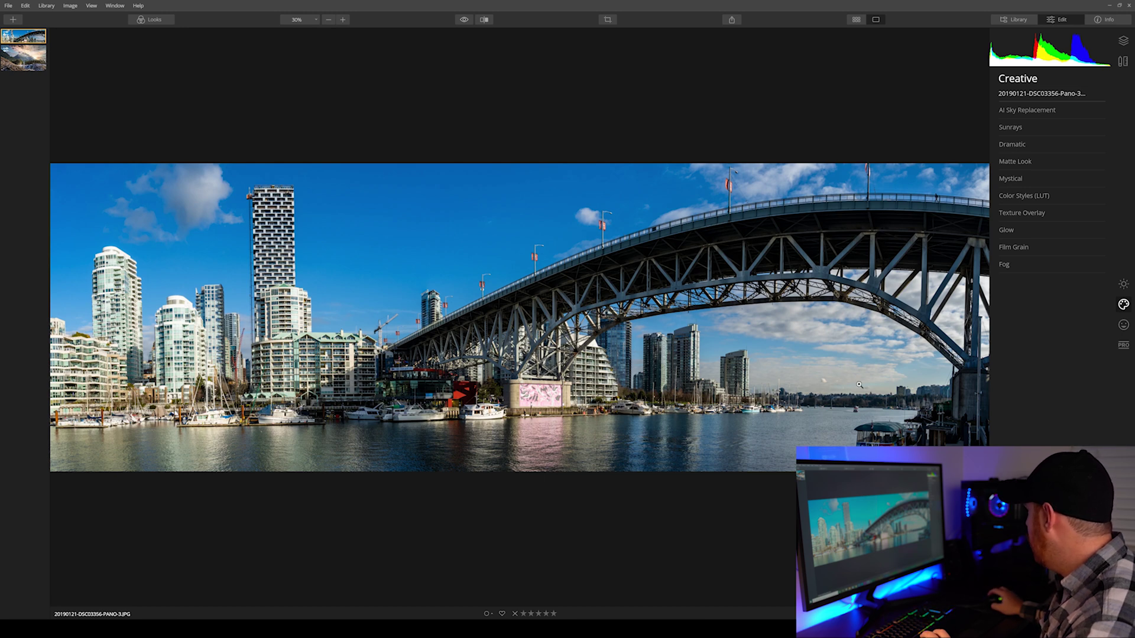
Try Blue Sky 1 in AI Sky Replacement, then switch the panorama's sky to Sunset 1
left_click(1020, 111)
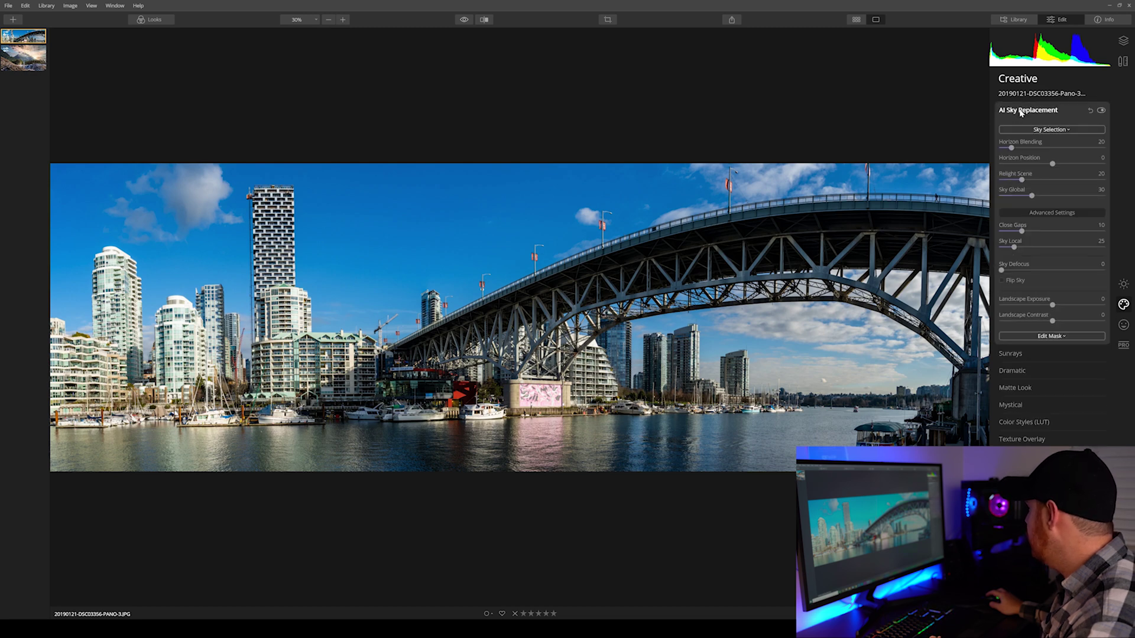
left_click(1042, 131)
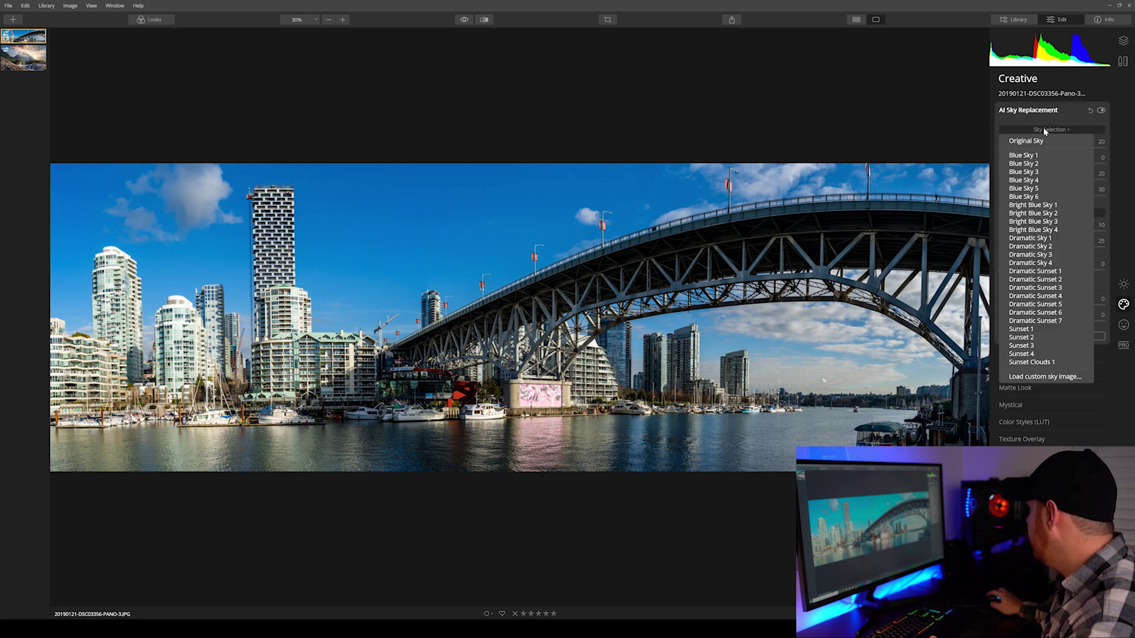
left_click(1040, 156)
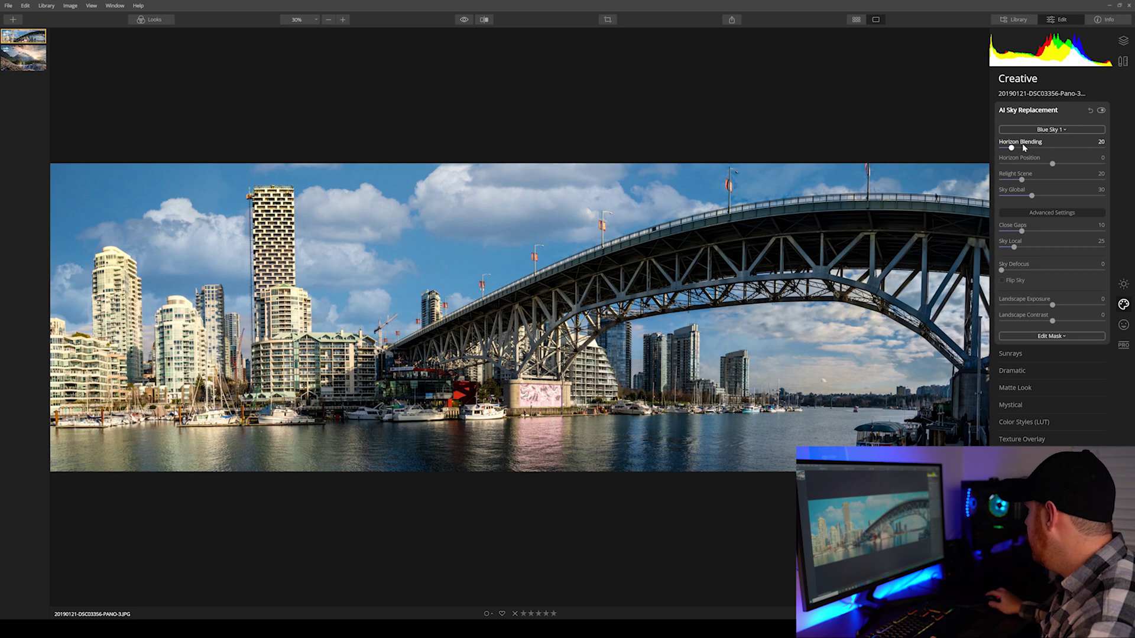
left_click(1046, 129)
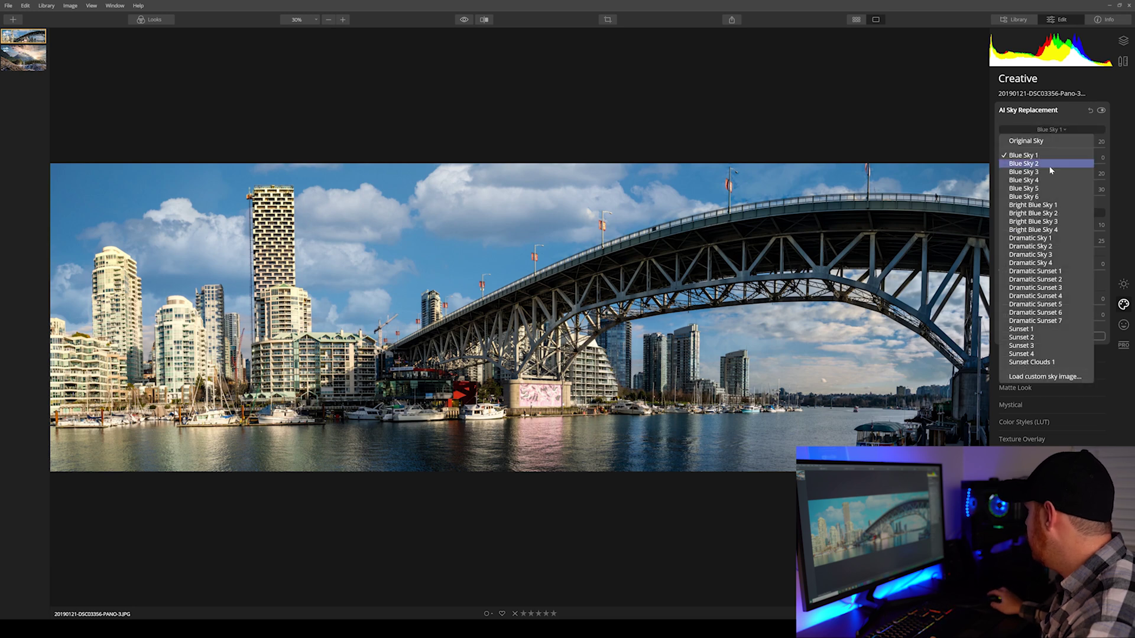
left_click(1027, 331)
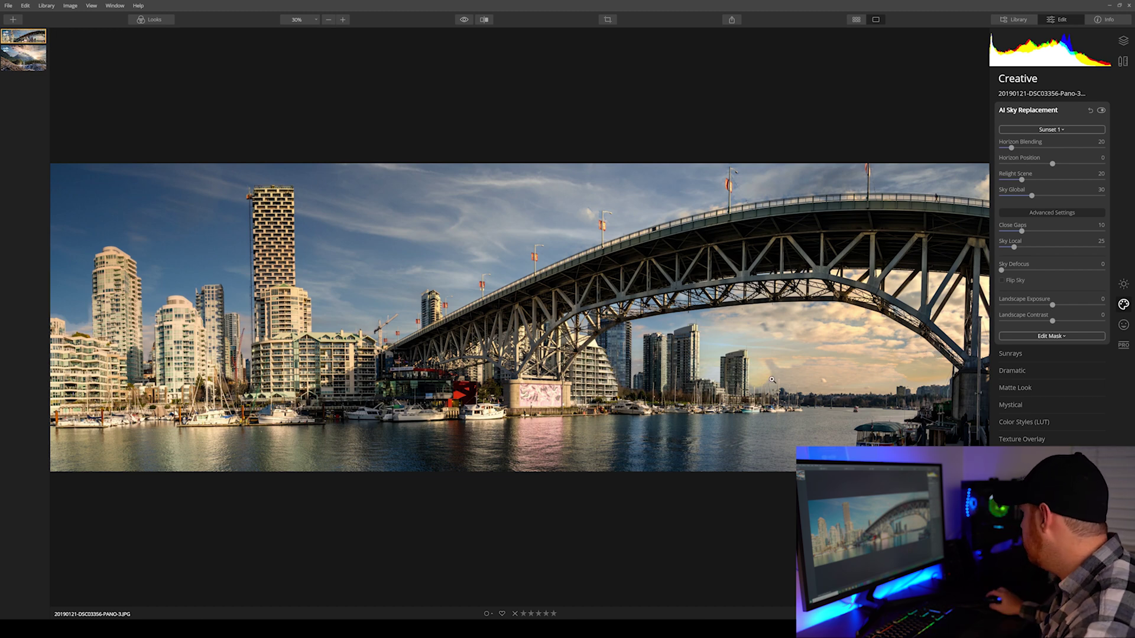
left_click(1039, 337)
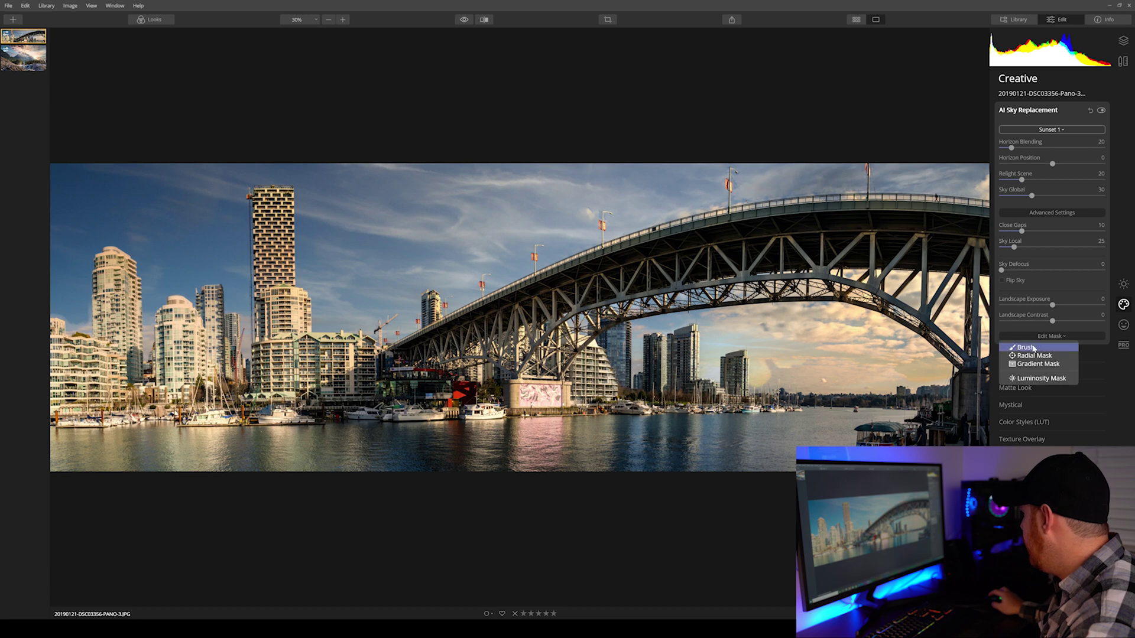
Erase the sky replacement along the bridge with a size 268 mask brush, then finish masking
left_click(1034, 348)
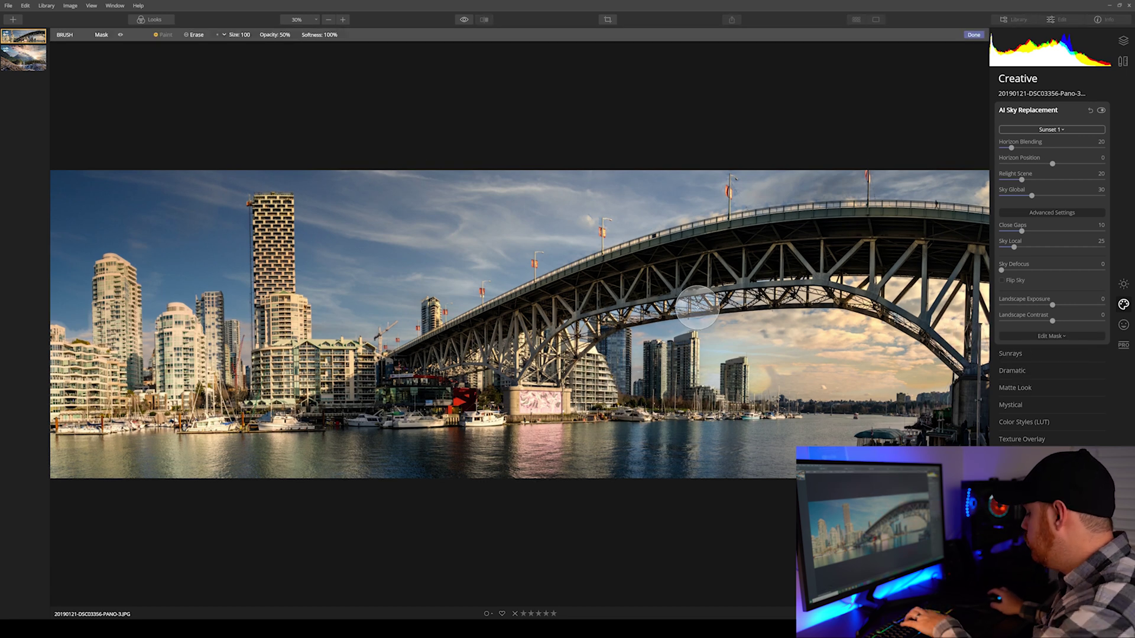
scroll(621, 292, "up", 8)
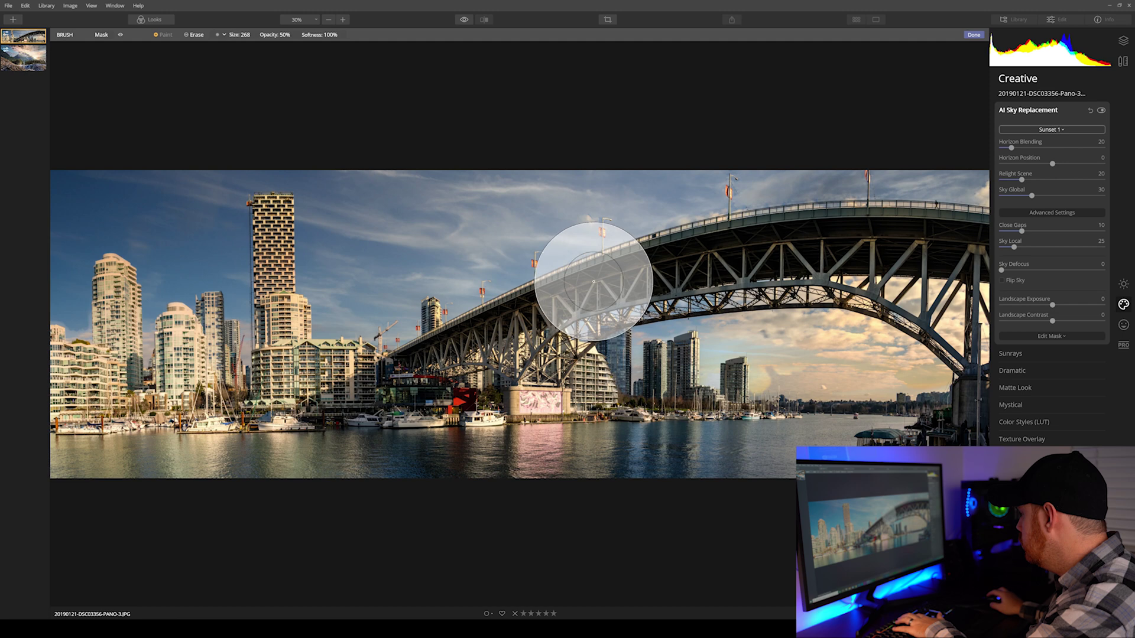
mouse_move(591, 279)
left_mouse_down()
mouse_move(859, 352)
mouse_move(750, 321)
mouse_move(899, 311)
left_mouse_up()
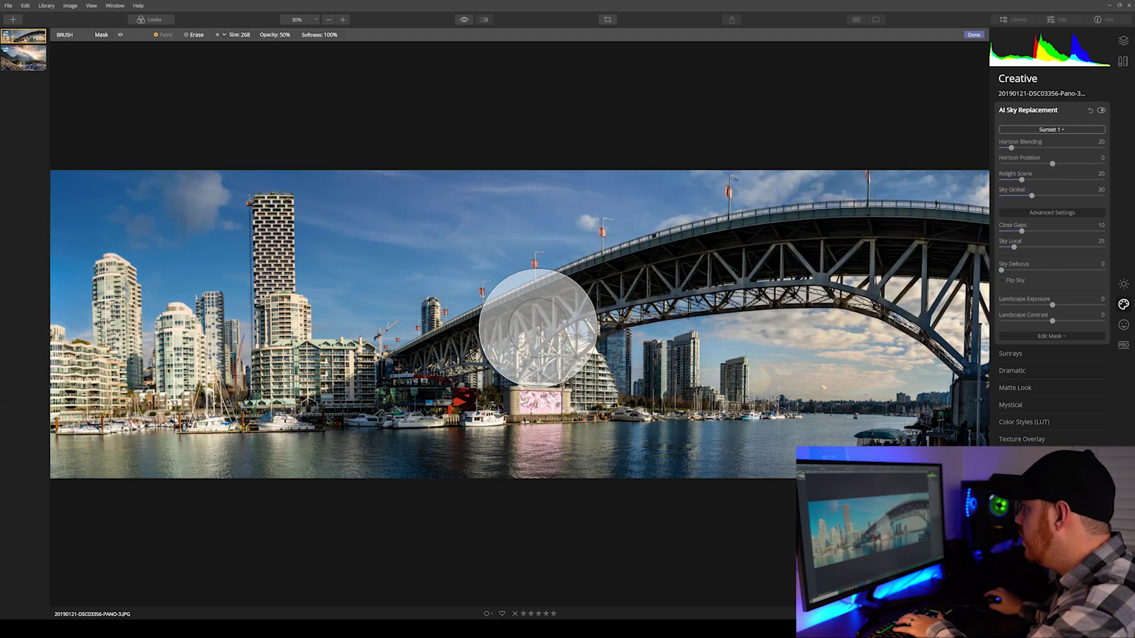
left_click(164, 35)
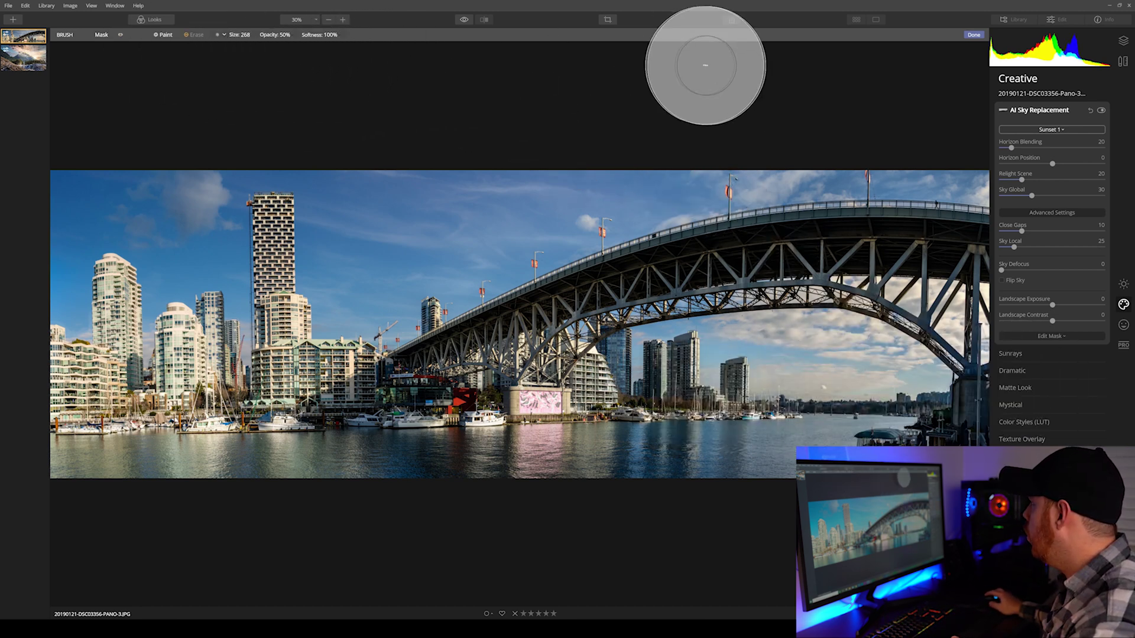
left_click(974, 35)
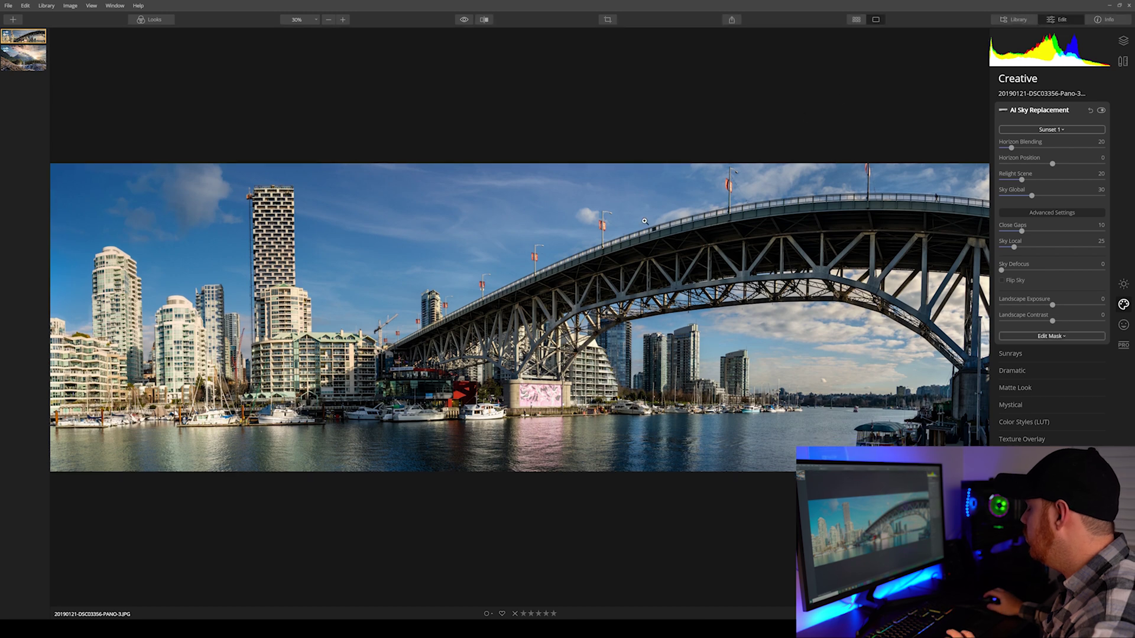